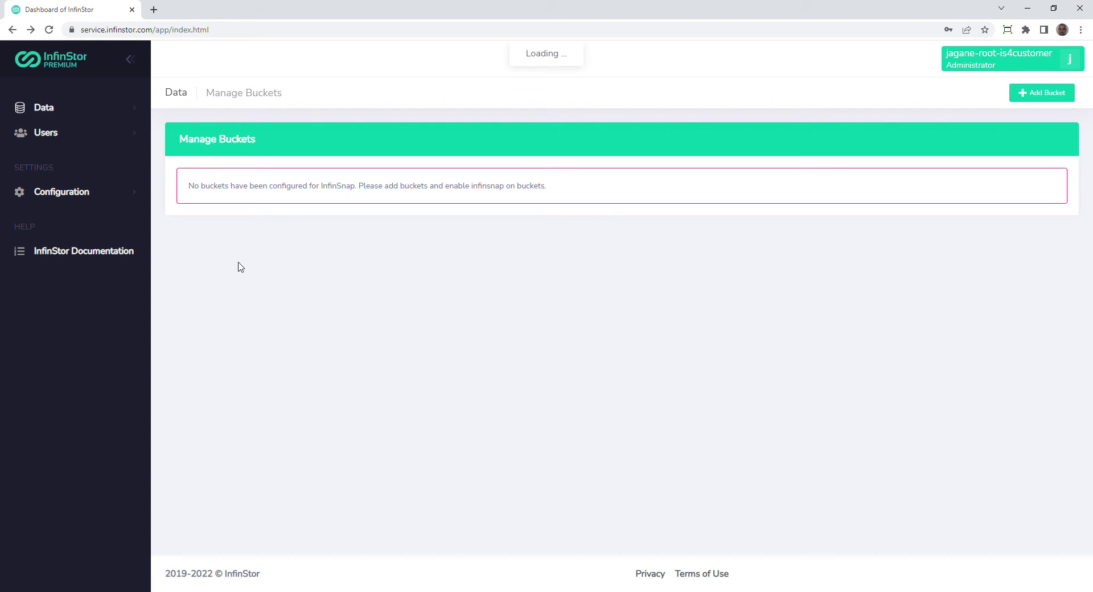
# Start the InfinSnap bucket creation in the AWS configuration for a bucket named jaganes-testbucket-100 and confirm proceeding
pyautogui.click(83, 197)
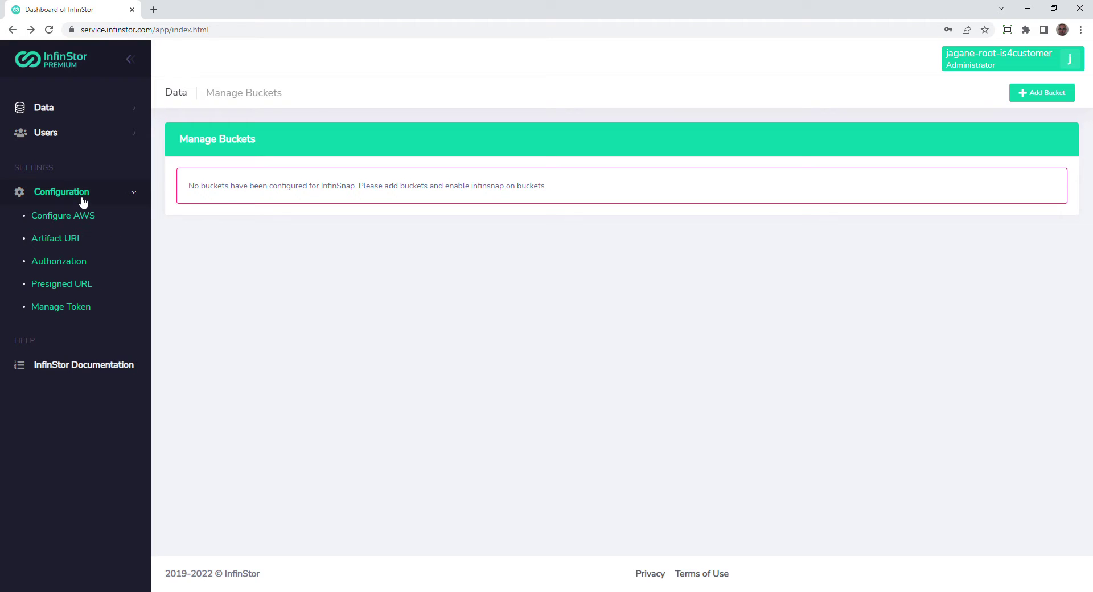
pyautogui.click(83, 219)
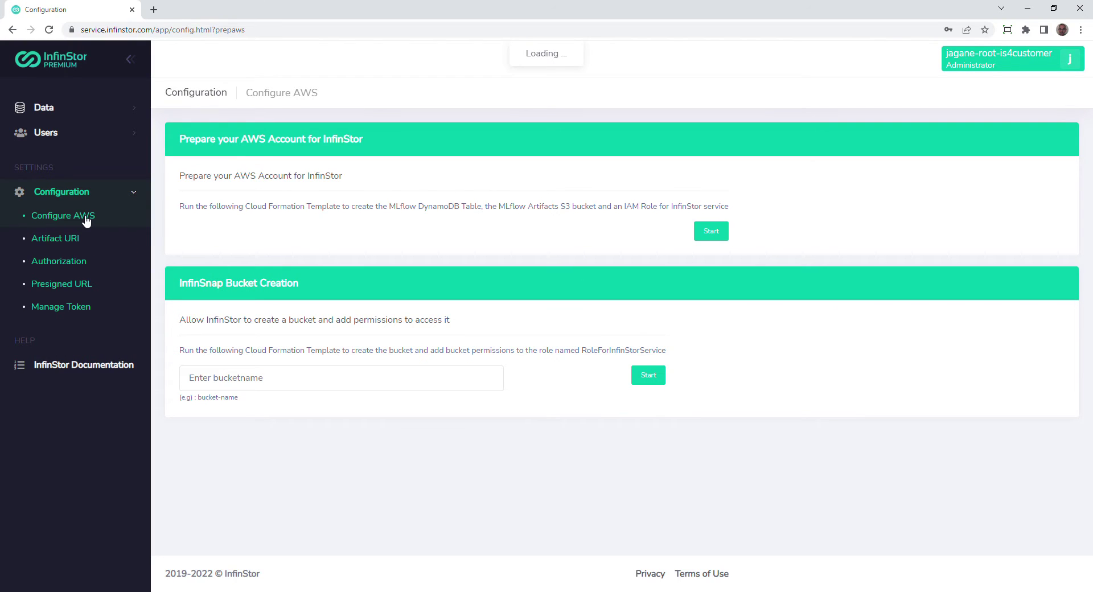
pyautogui.click(375, 385)
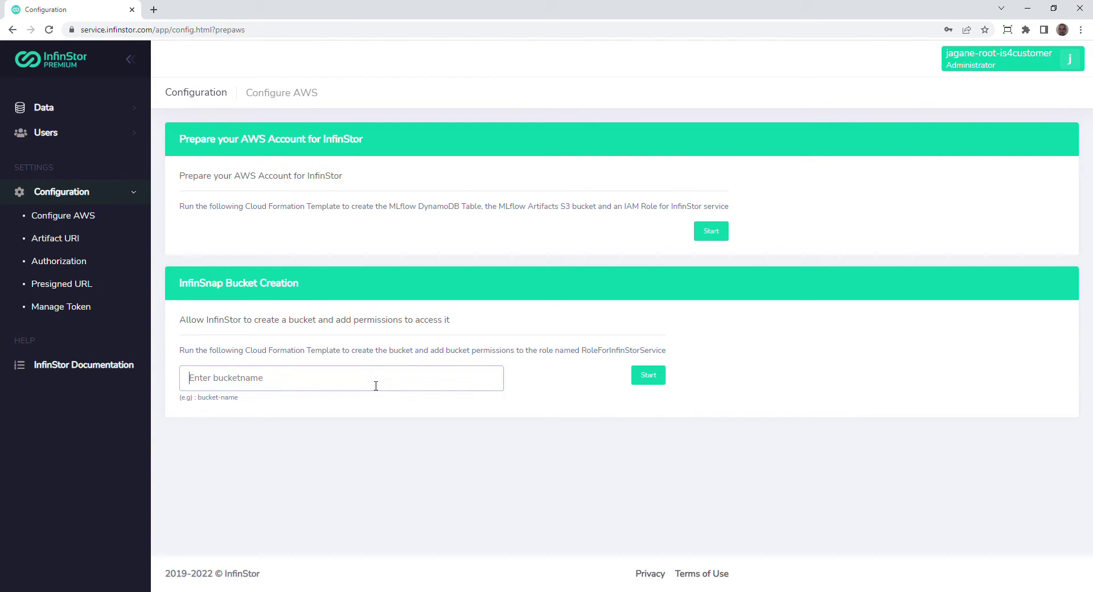
pyautogui.write('jaganes-testbucket-100')
pyautogui.click(641, 376)
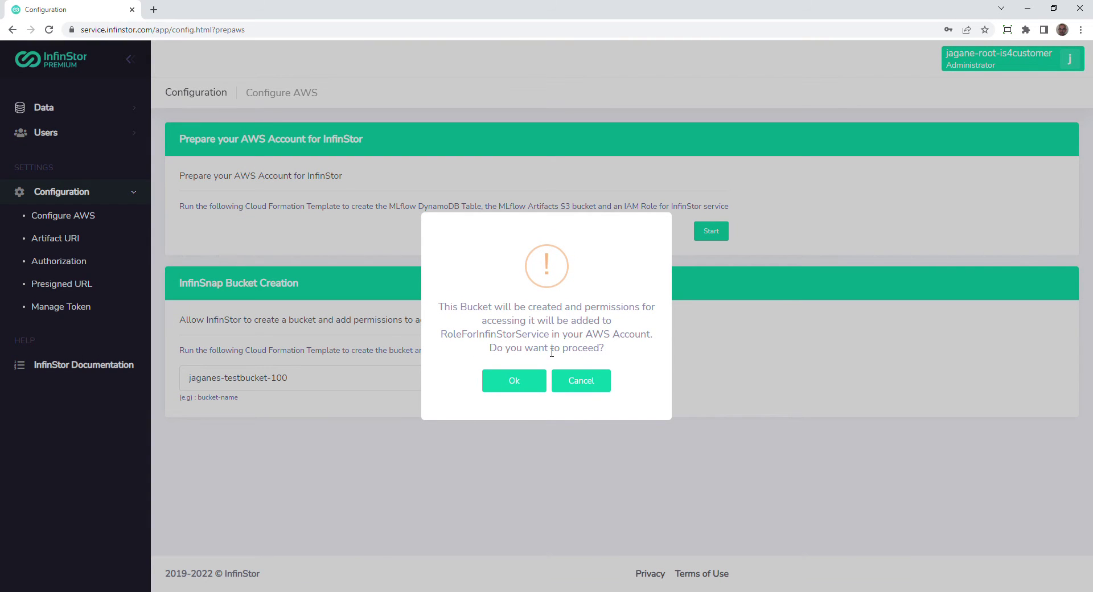
pyautogui.click(514, 383)
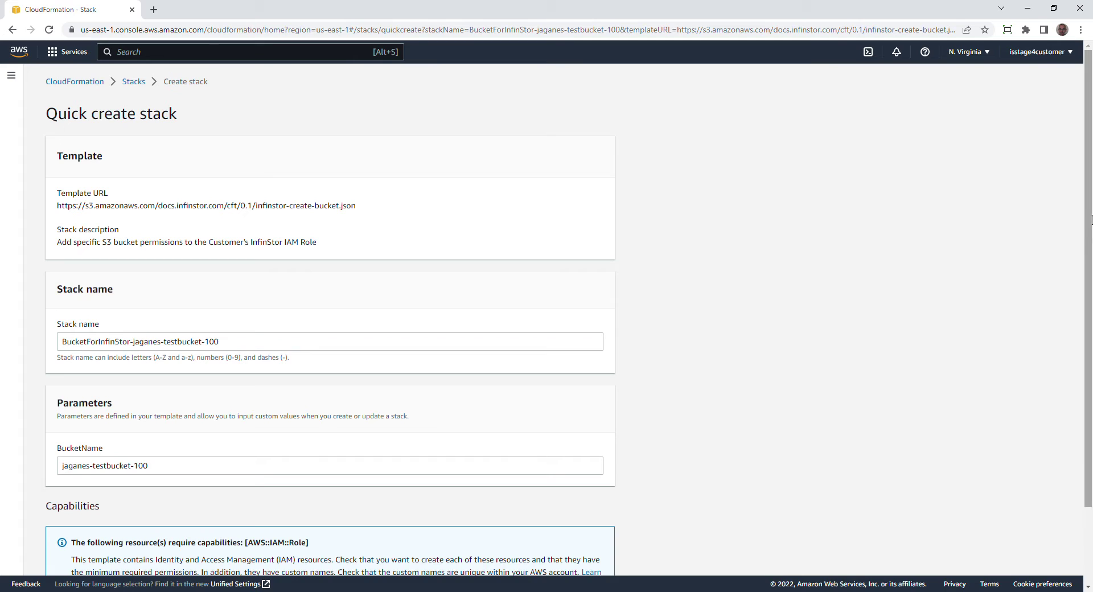
# Acknowledge that CloudFormation might create IAM resources with custom names and create the bucket stack
pyautogui.moveTo(1091, 220); pyautogui.dragTo(1082, 285)
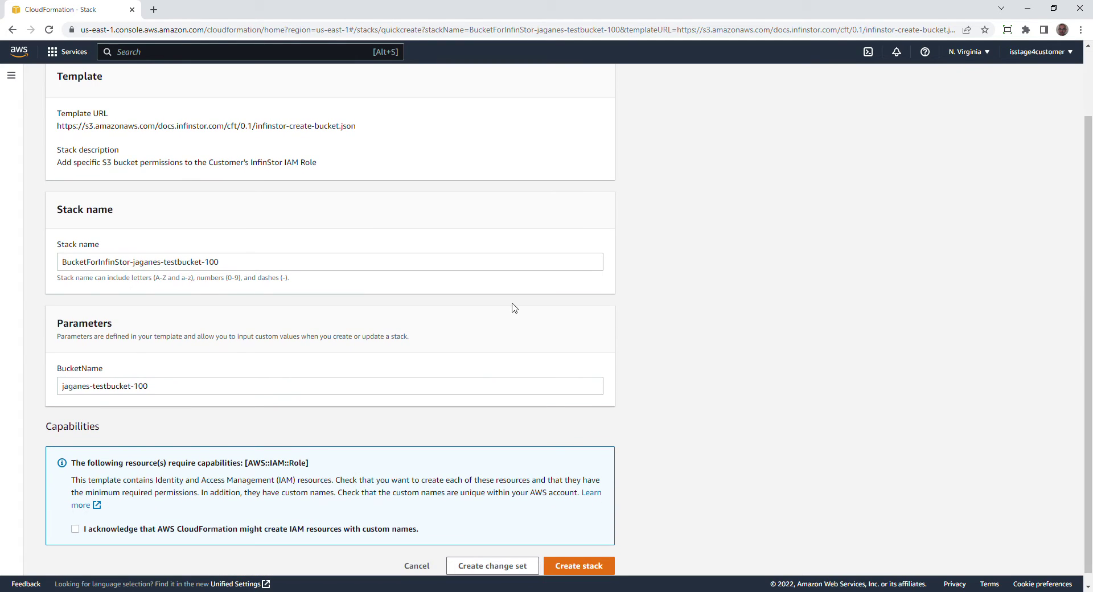
pyautogui.click(79, 534)
pyautogui.click(585, 566)
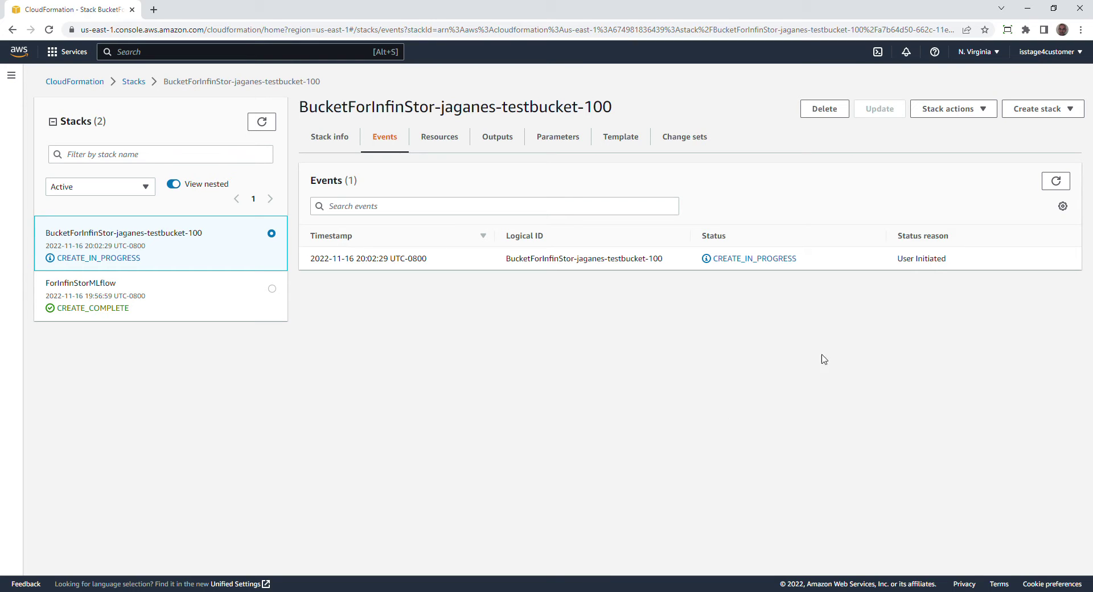
# Check the new stack's status in the stack list with a widened name column, and view the S3 bucket list
pyautogui.click(134, 81)
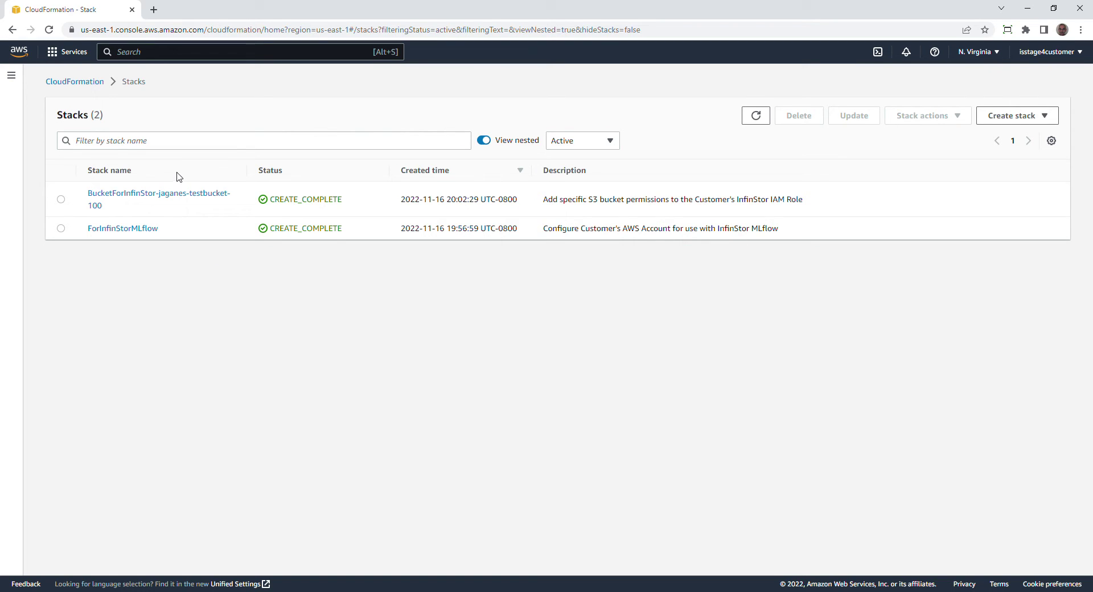
pyautogui.moveTo(248, 178); pyautogui.dragTo(299, 181)
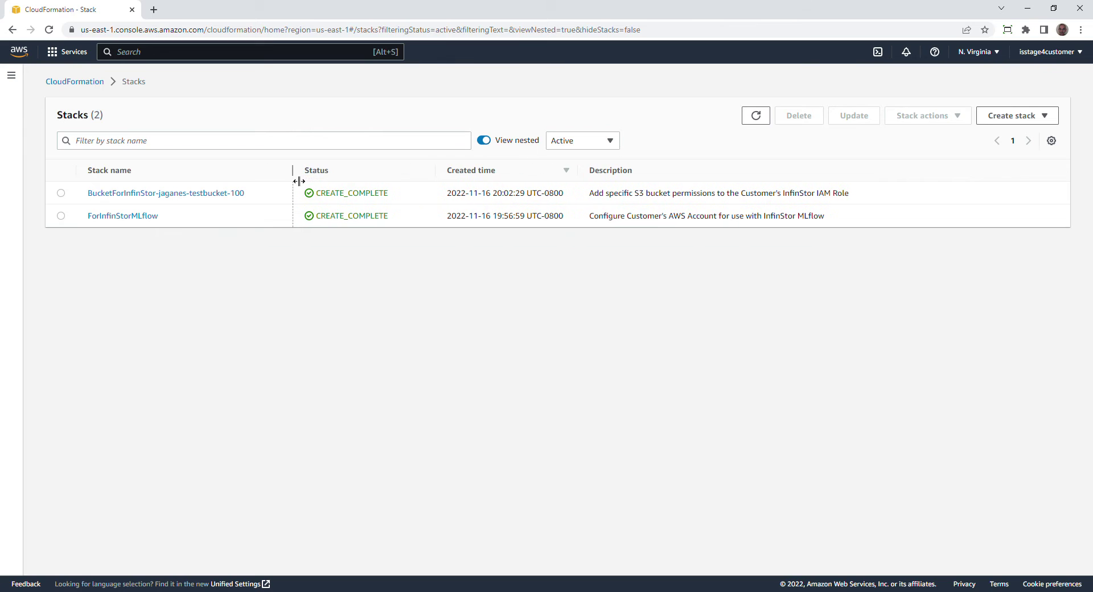
pyautogui.click(18, 51)
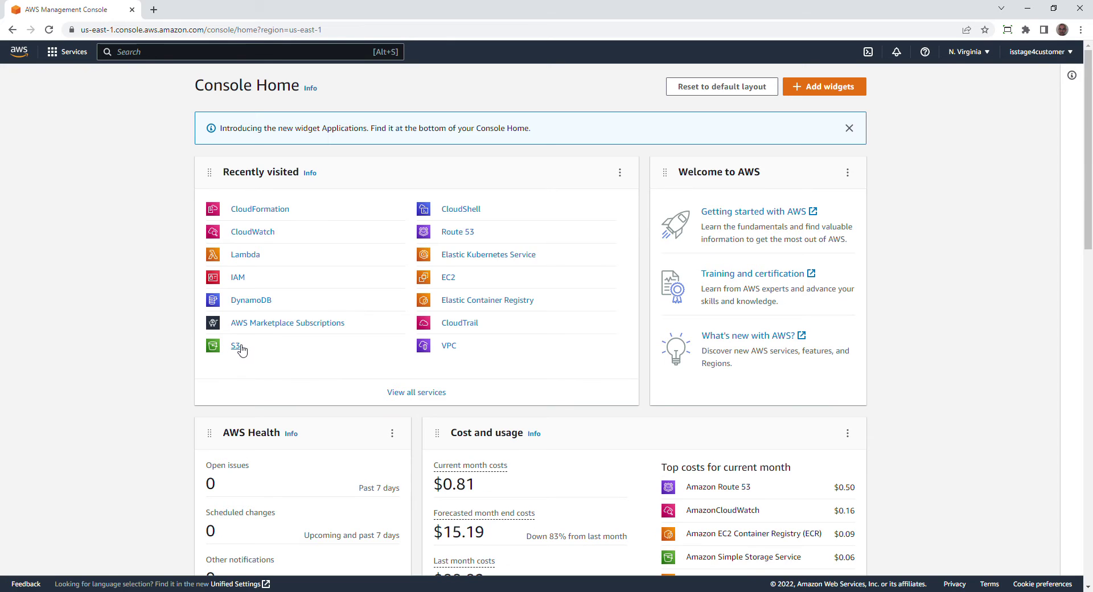
pyautogui.click(236, 346)
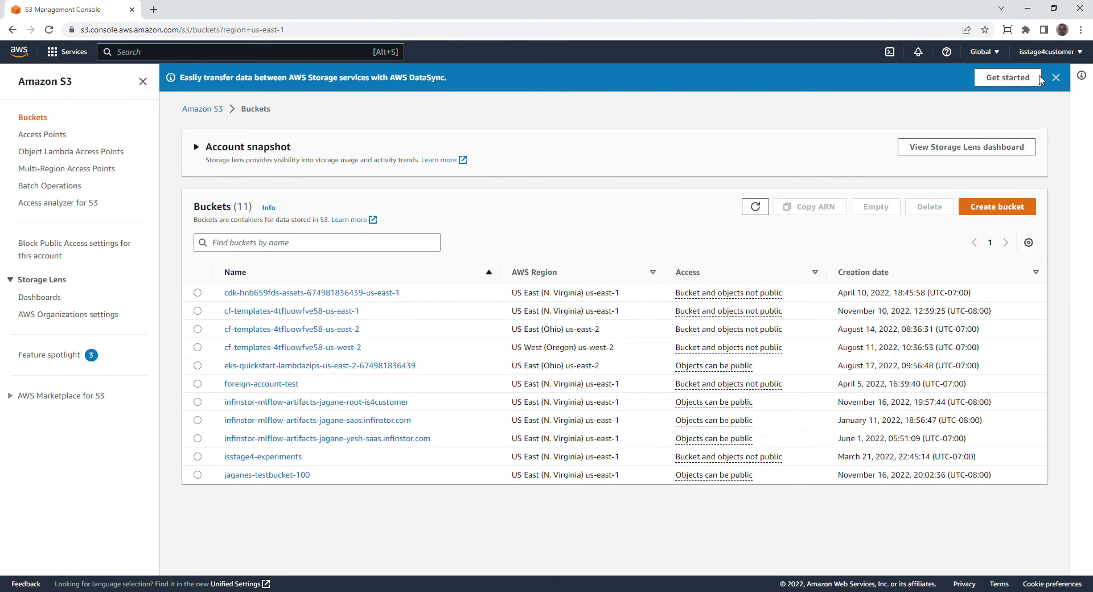
# Switch to InfinStor at service.infinstor.com, logging in with the prefilled credentials, and open the bucket management page
pyautogui.click(425, 30)
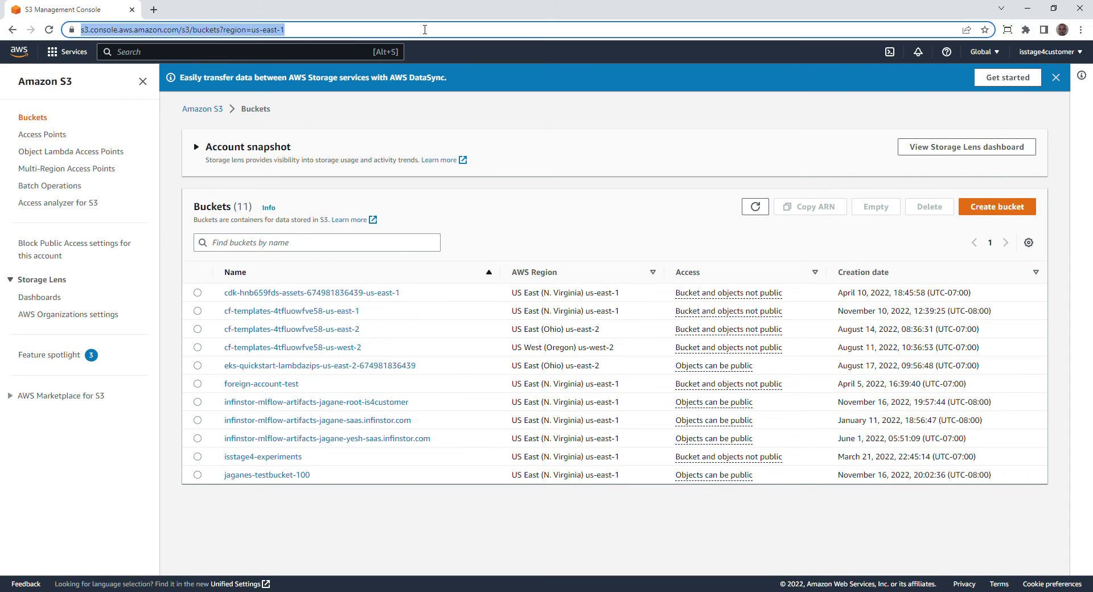
pyautogui.write('service')
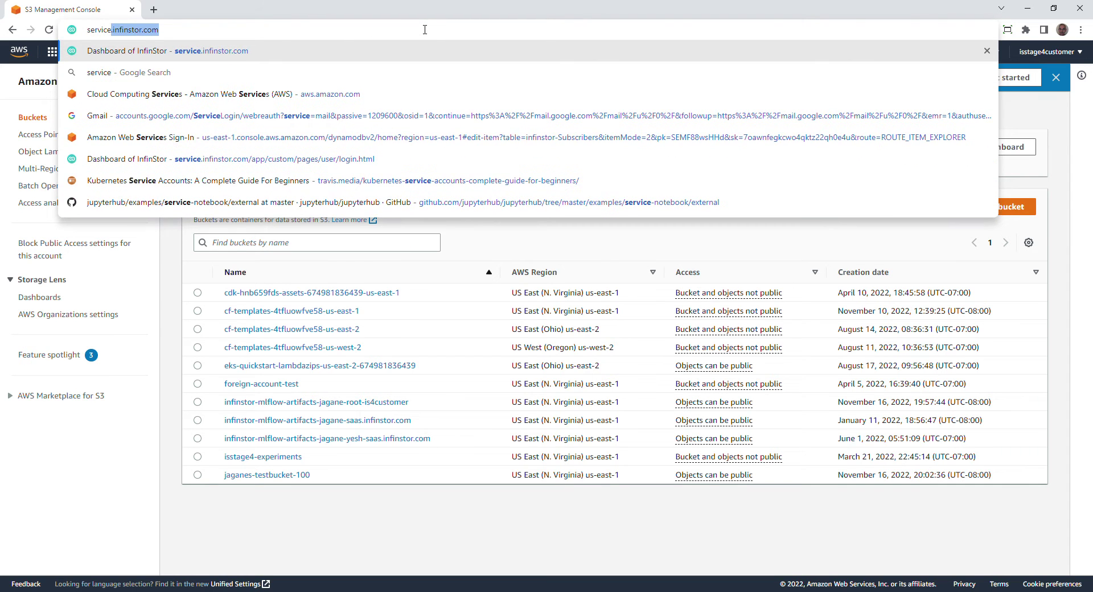
pyautogui.press('Return')
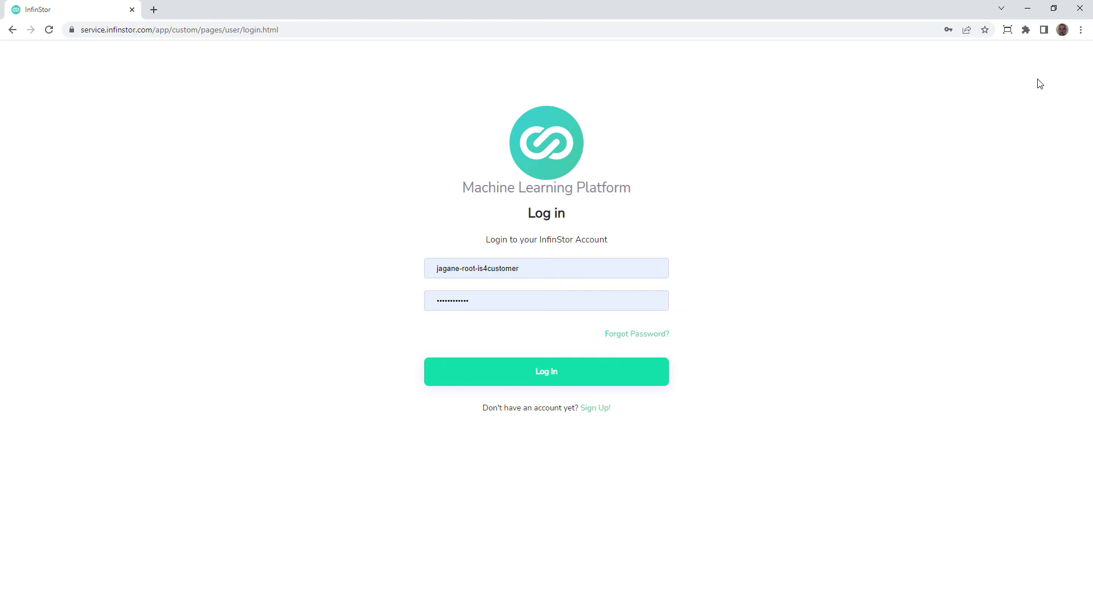
pyautogui.click(579, 376)
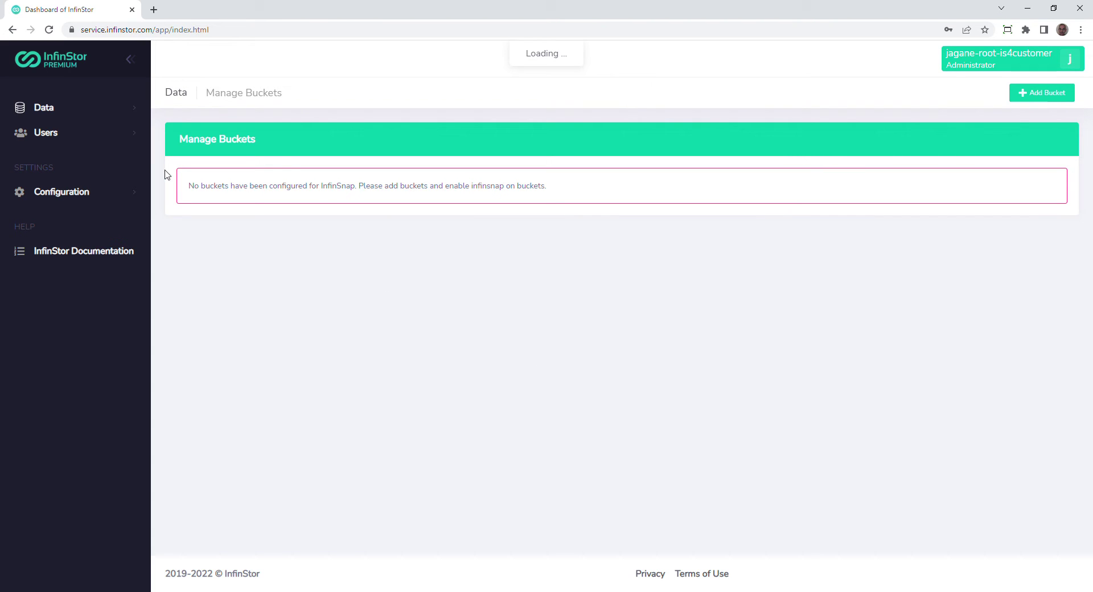
pyautogui.click(64, 112)
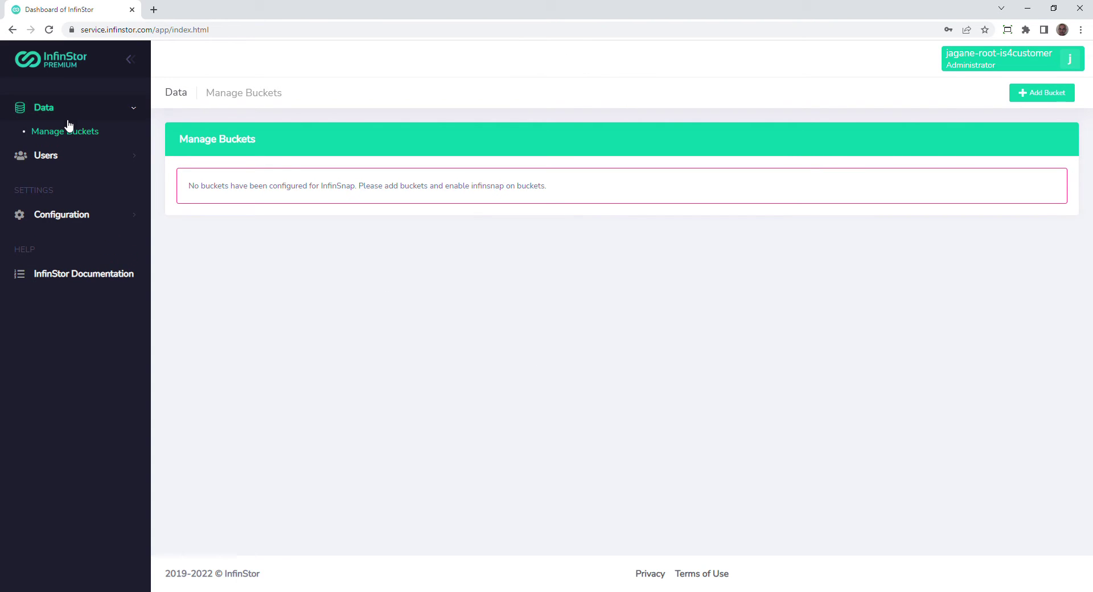
pyautogui.click(68, 132)
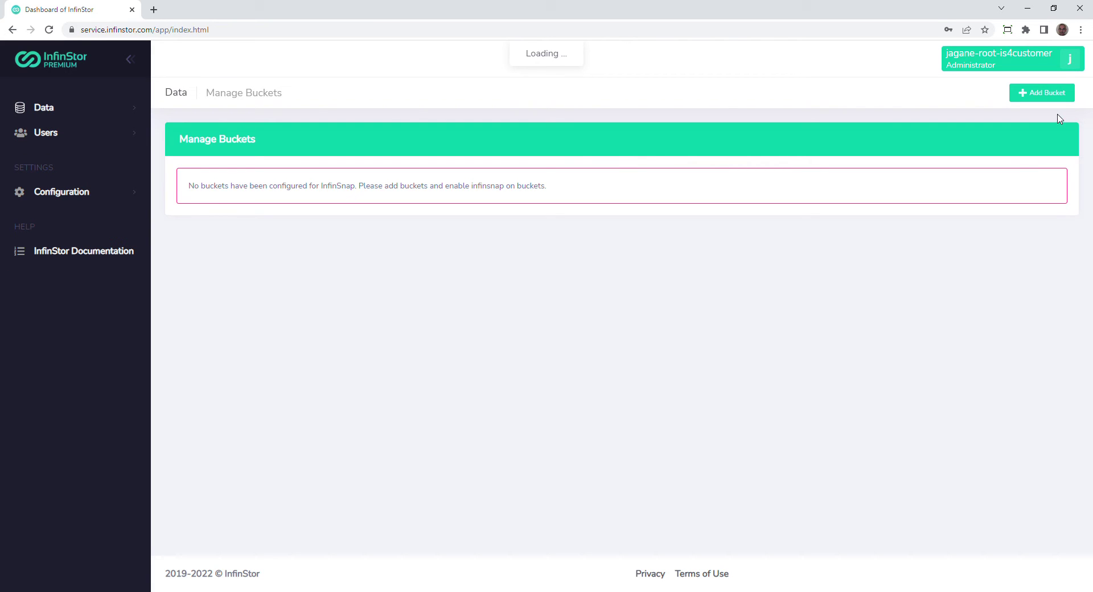
# Add the bucket jaganes-testbucket-100 to InfinStor with Aws as its cloud, leaving the optional fields empty
pyautogui.click(1052, 95)
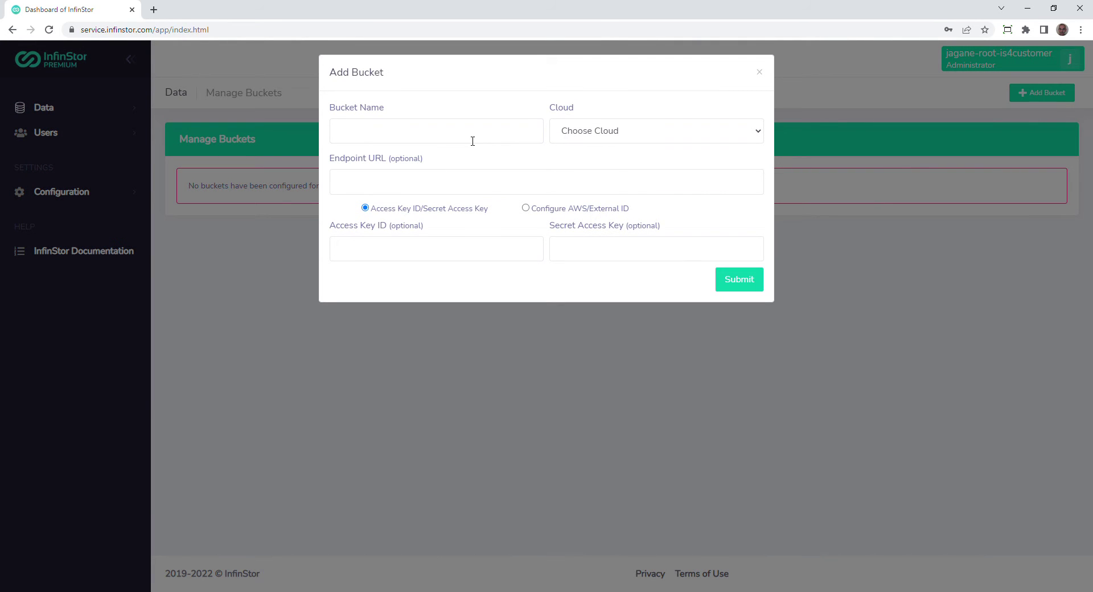
pyautogui.click(470, 141)
pyautogui.write('jaganes-tes')
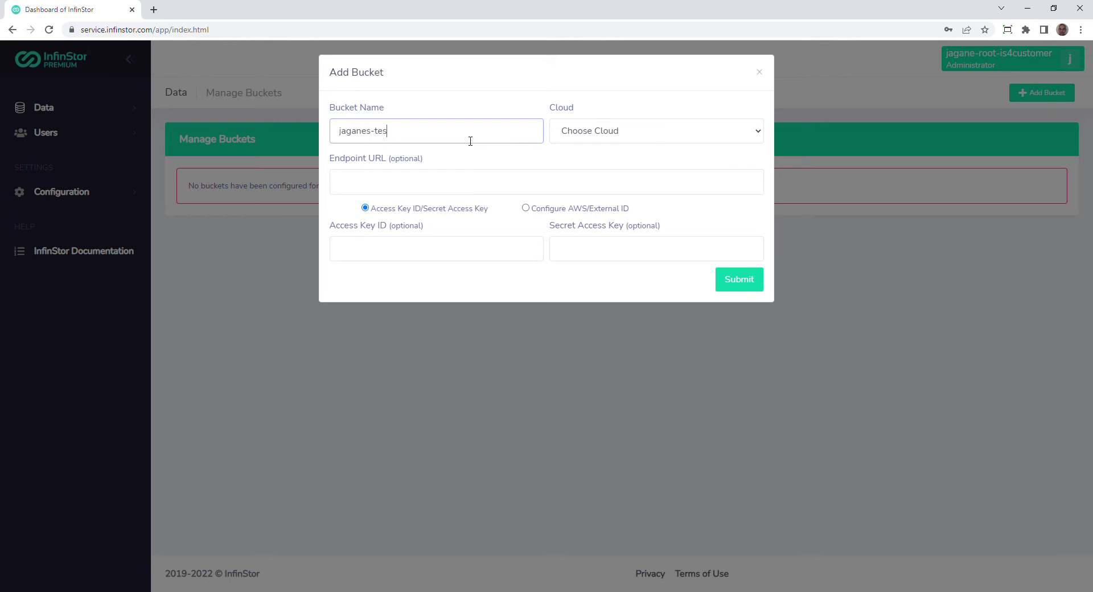
pyautogui.write('tbucket-100')
pyautogui.press('Tab')
pyautogui.press('Down')
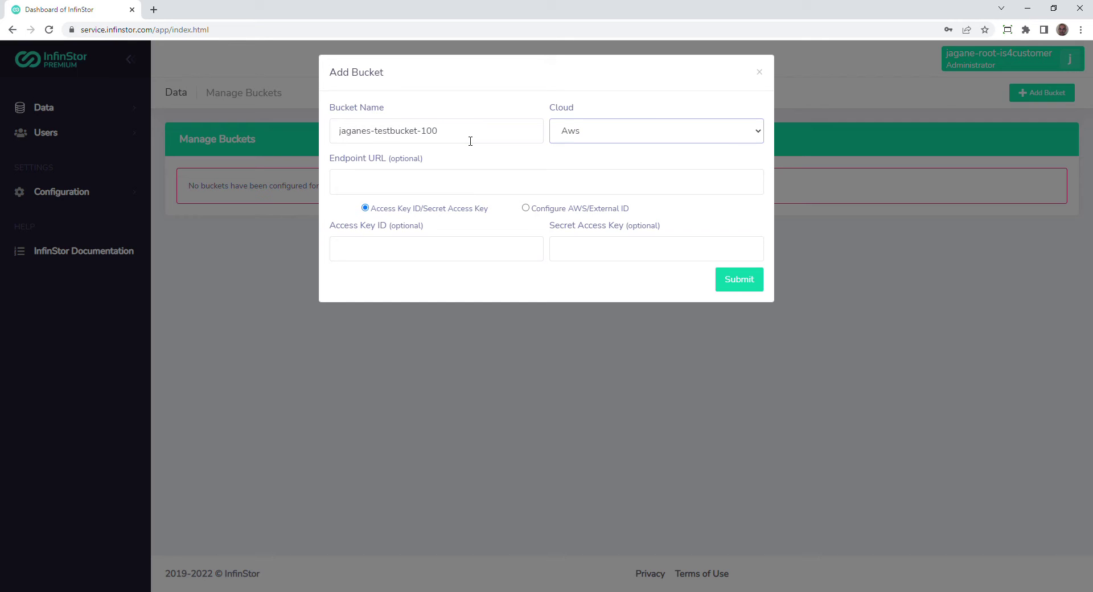
pyautogui.click(737, 281)
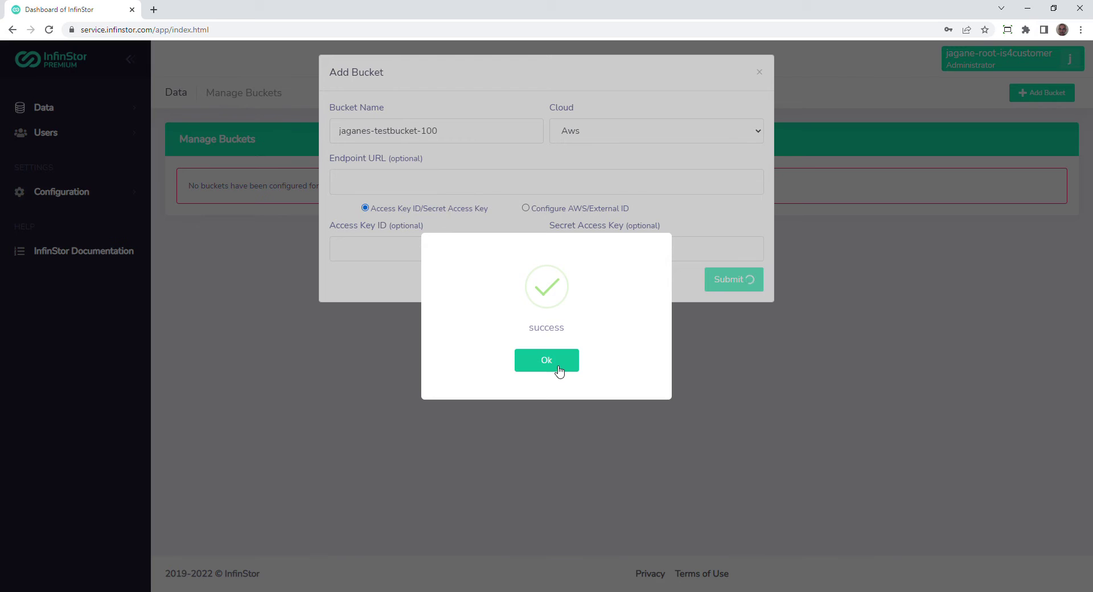
pyautogui.click(558, 368)
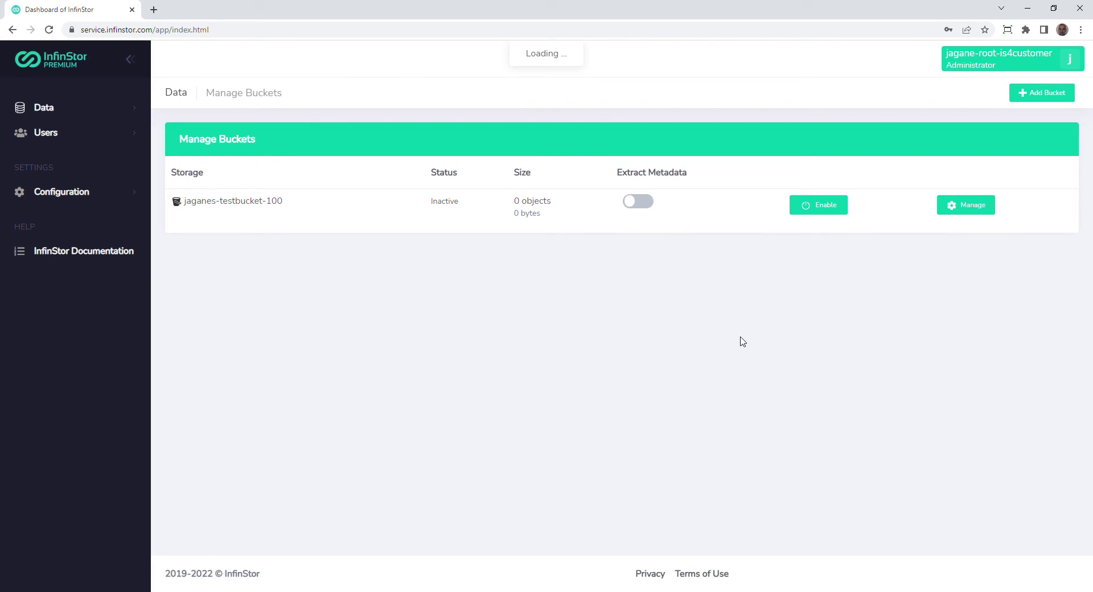
# Enable InfinSnap for the bucket jaganes-testbucket-100 and acknowledge the confirmation
pyautogui.click(828, 209)
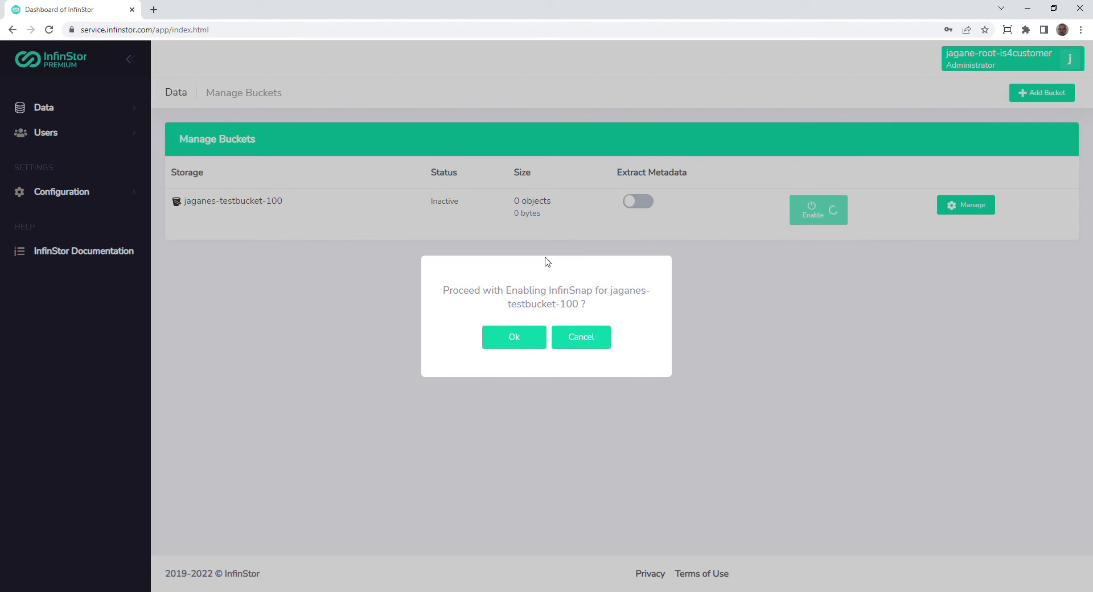
pyautogui.click(515, 341)
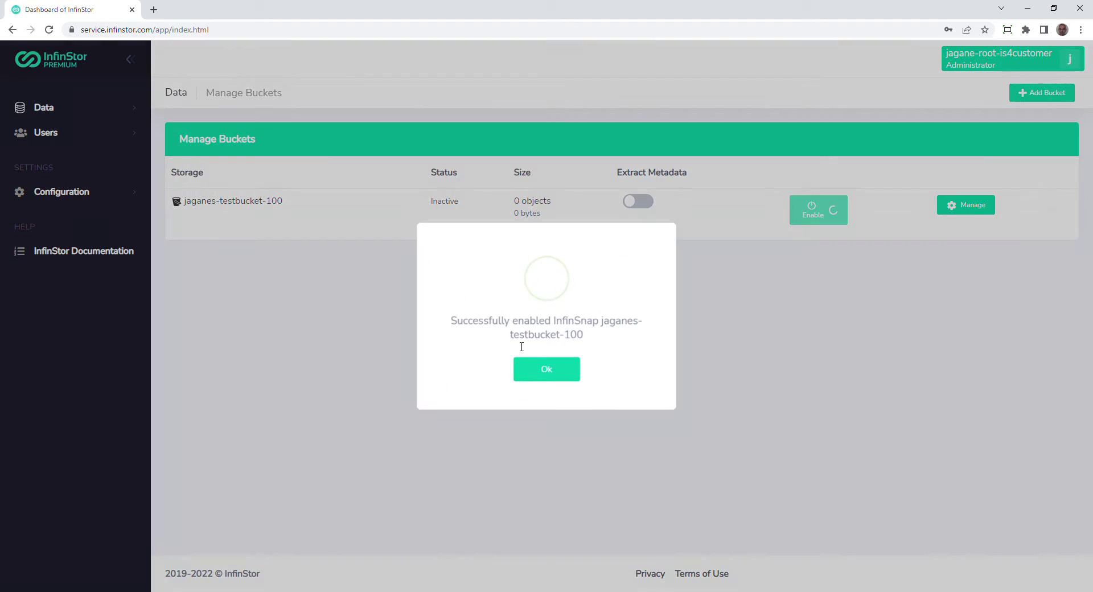
pyautogui.click(547, 369)
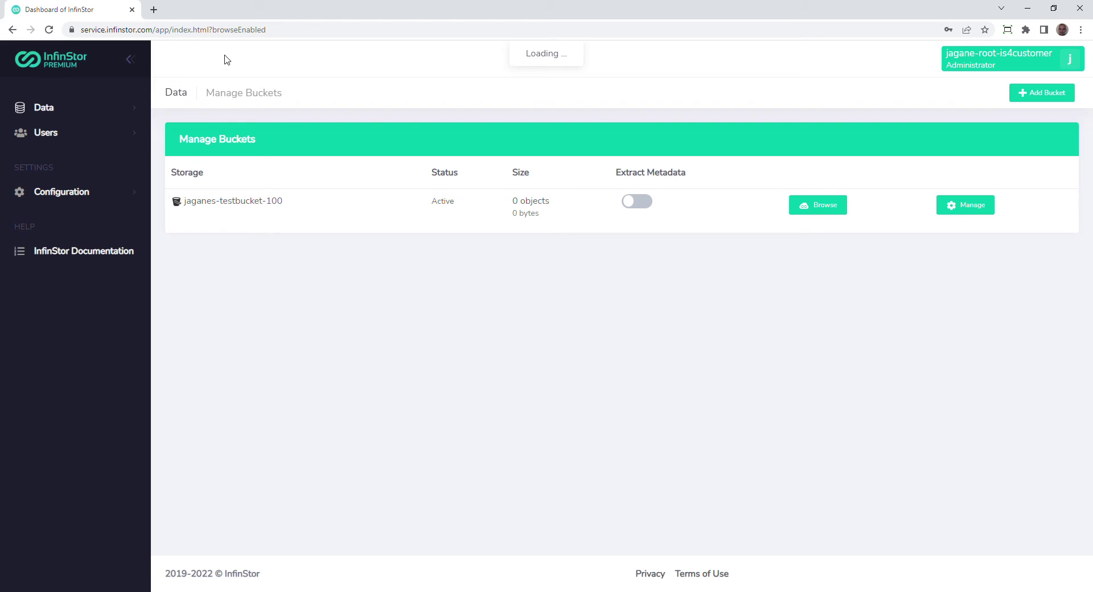
# Sign in to the AWS console in a new browser tab and open the bucket jaganes-testbucket-100 in S3
pyautogui.click(153, 9)
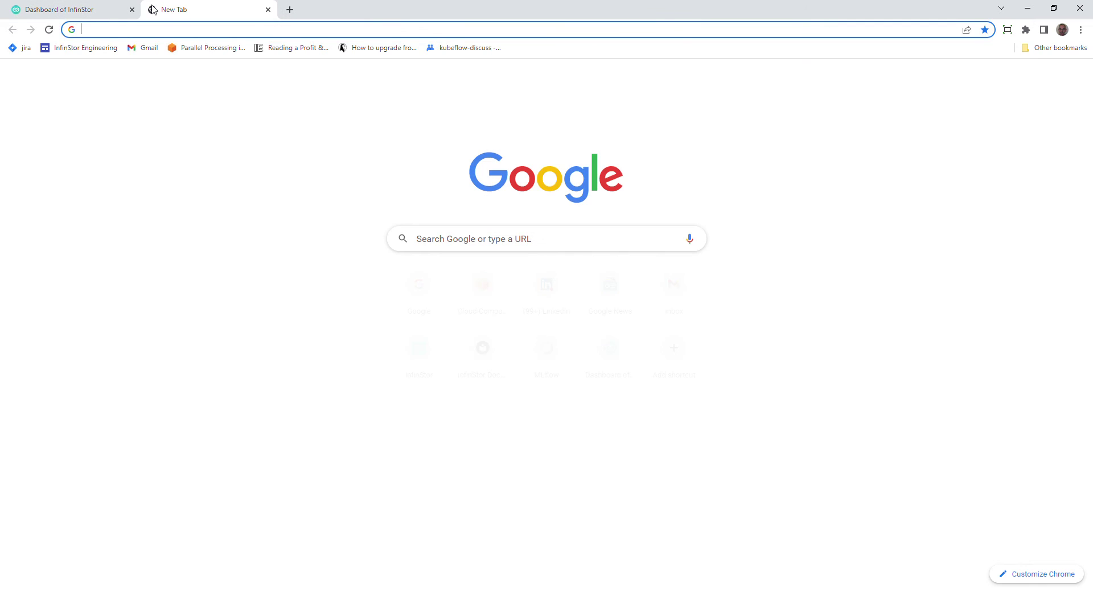
pyautogui.write('aws')
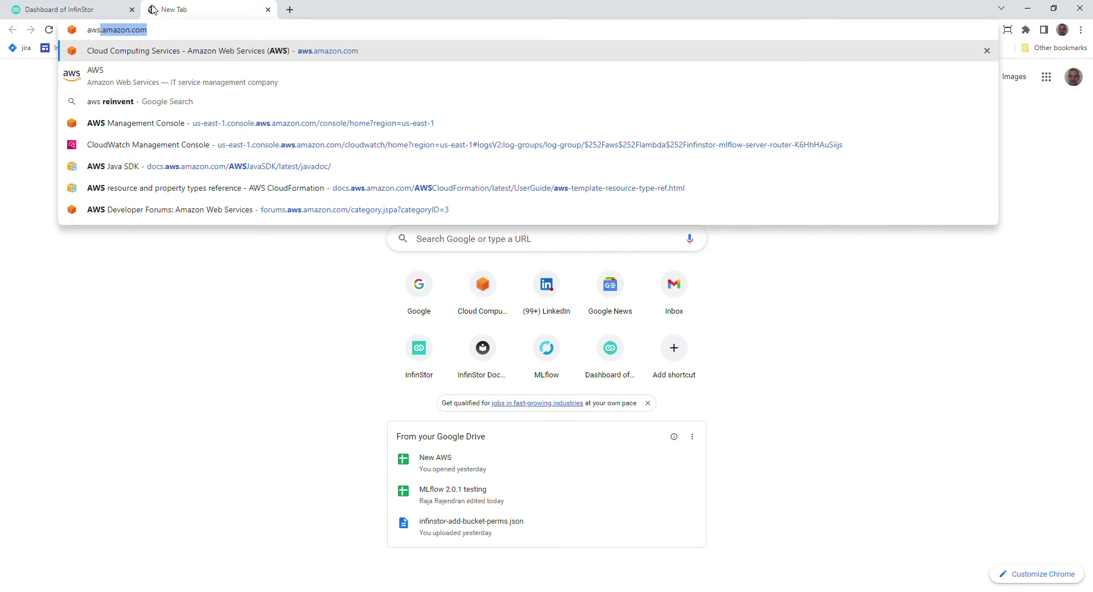
pyautogui.press('Return')
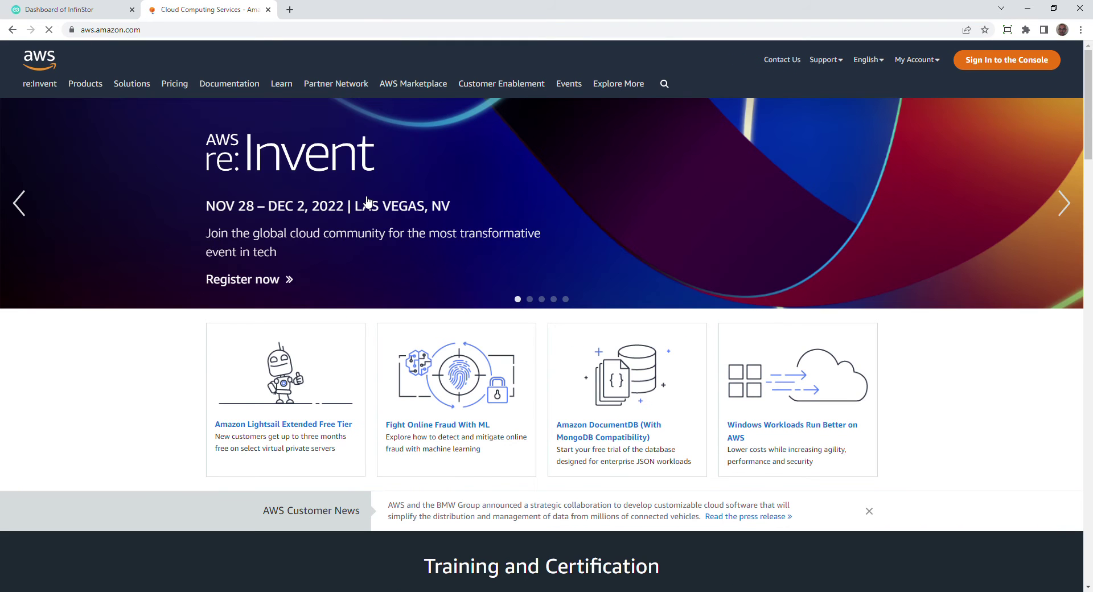
pyautogui.click(1007, 60)
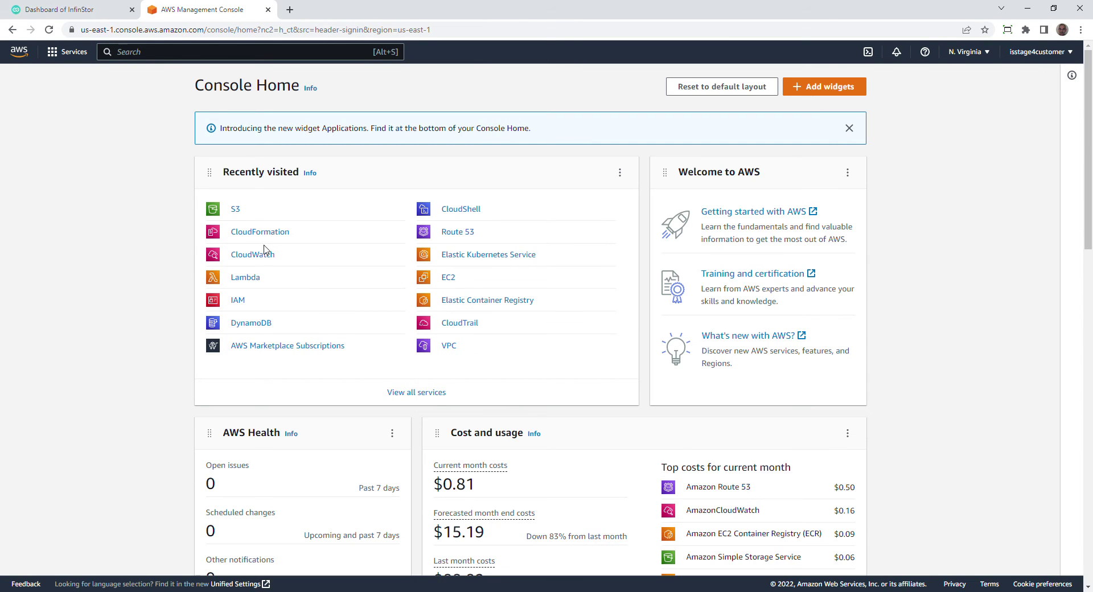
pyautogui.click(241, 212)
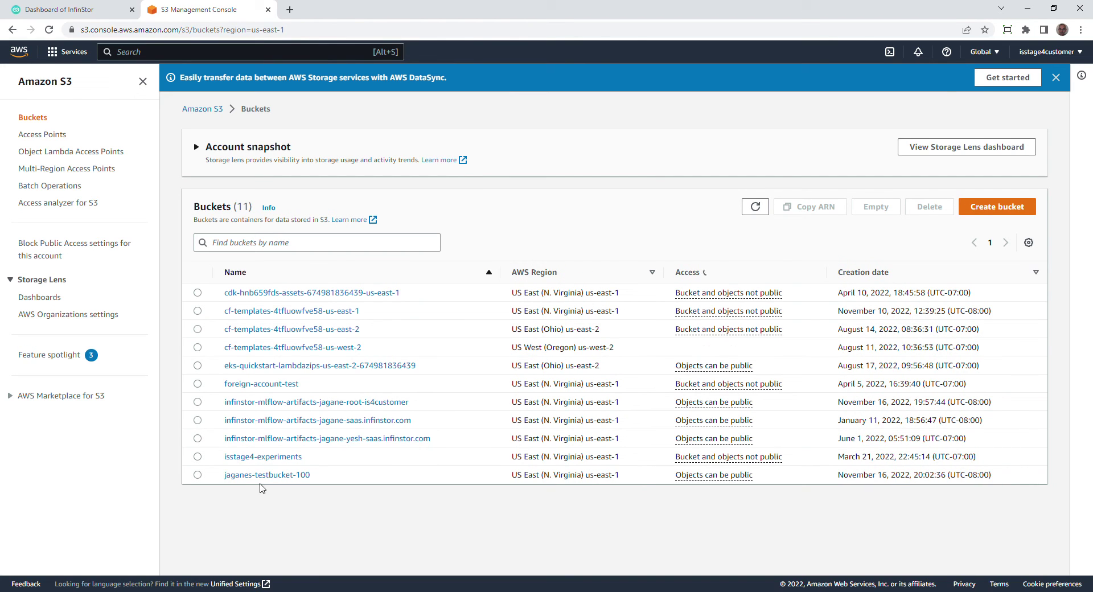
pyautogui.click(265, 475)
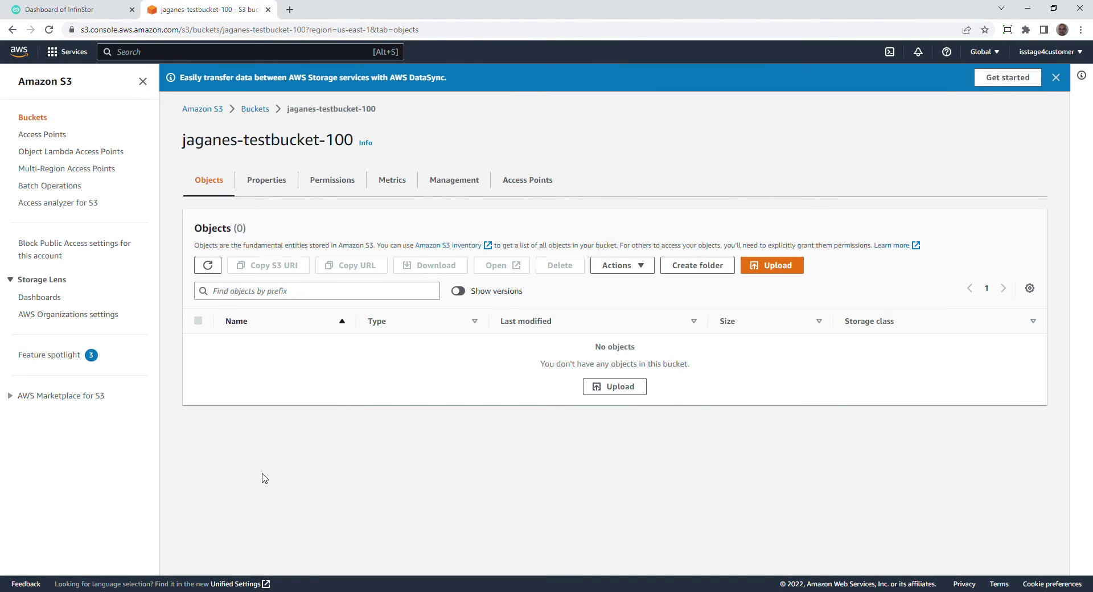
# Upload the file concurrent.pptx to the bucket jaganes-testbucket-100 and close the upload status page
pyautogui.click(753, 268)
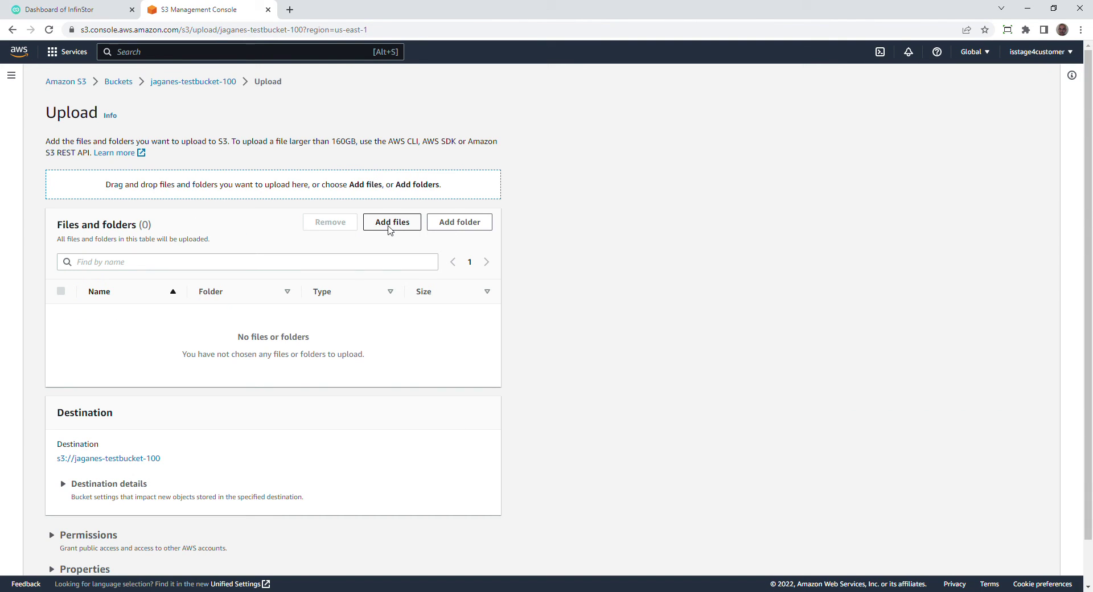
pyautogui.click(388, 228)
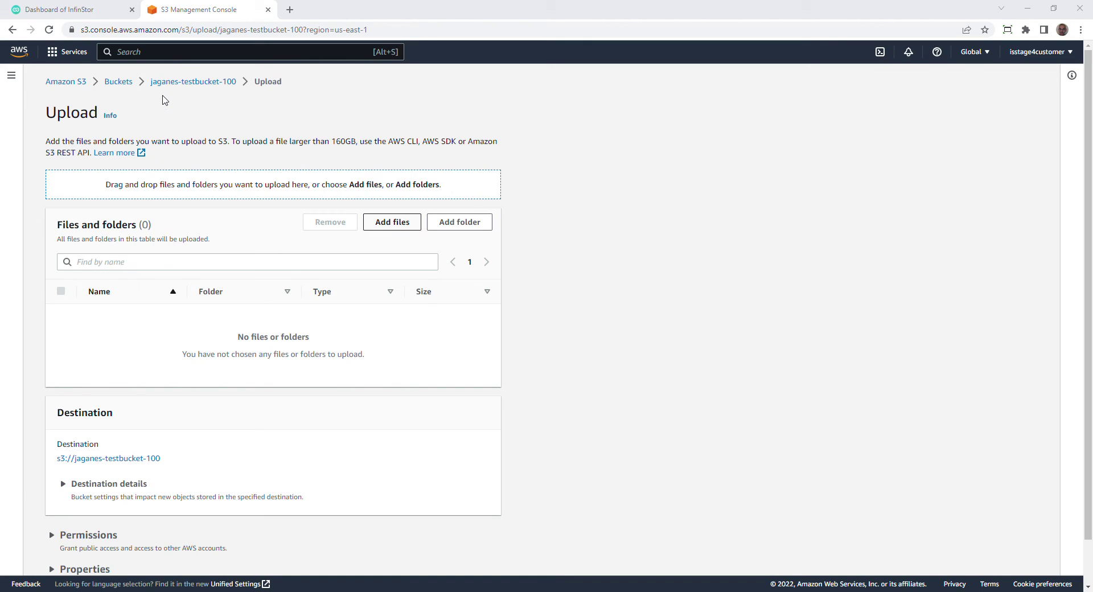
pyautogui.click(355, 259)
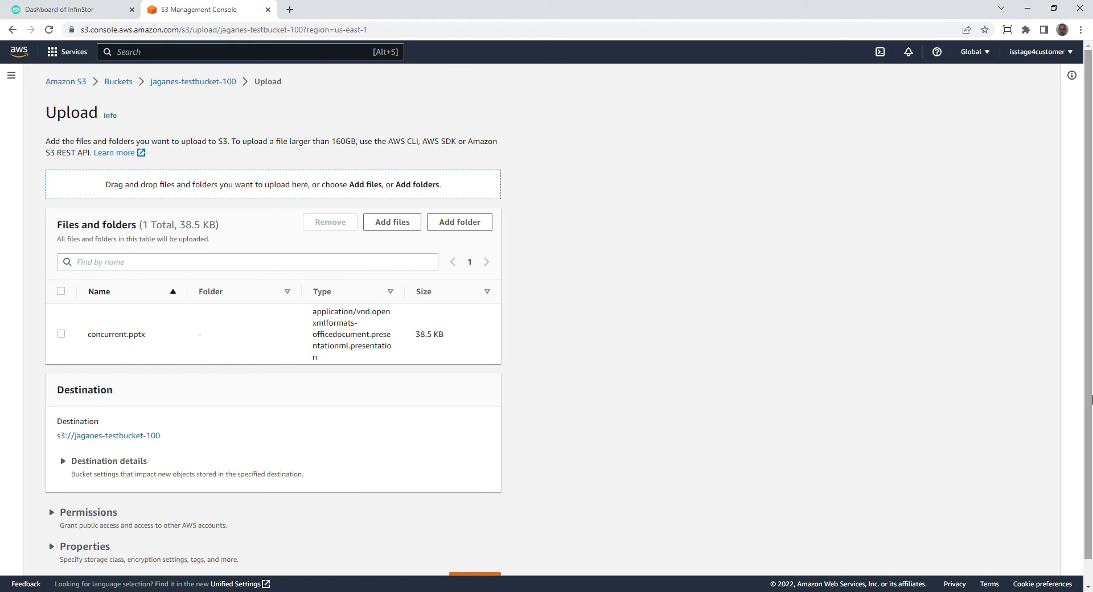
pyautogui.scroll(-1, 1092, 398)
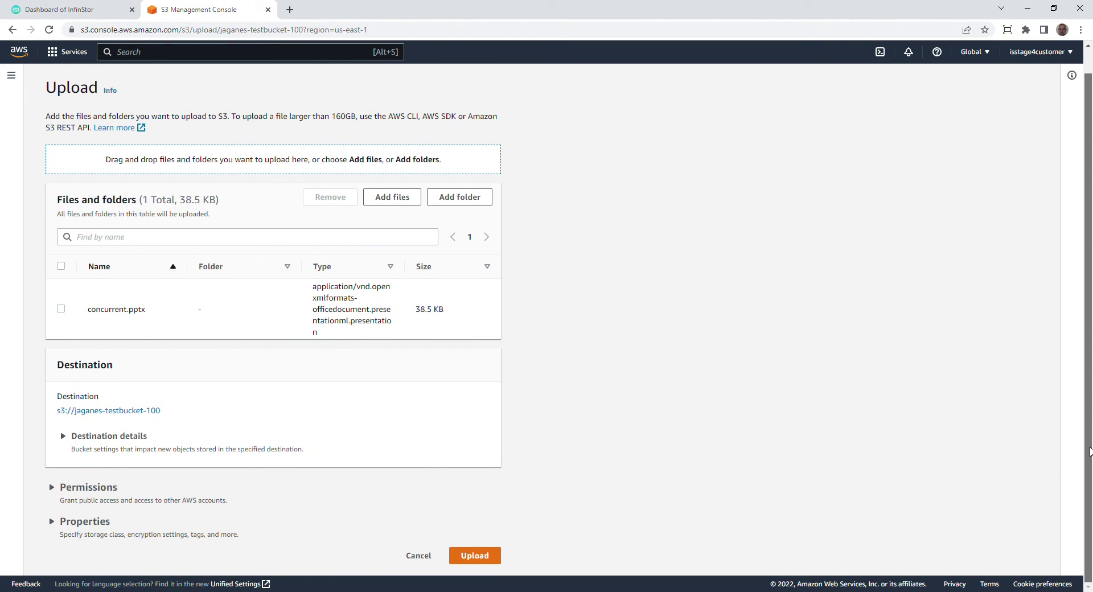
pyautogui.click(481, 563)
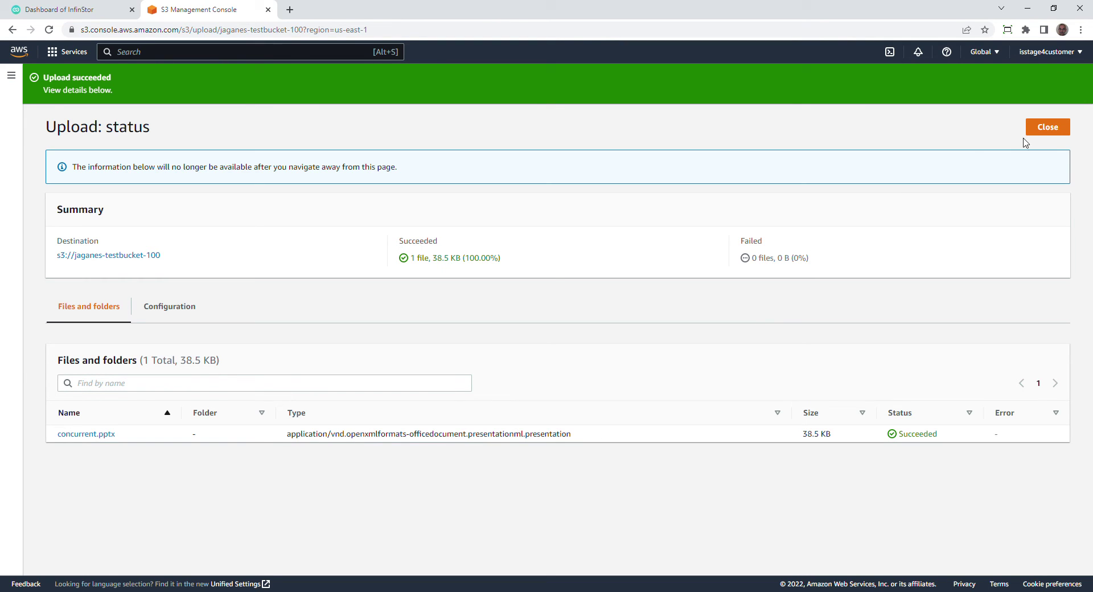
pyautogui.click(1053, 130)
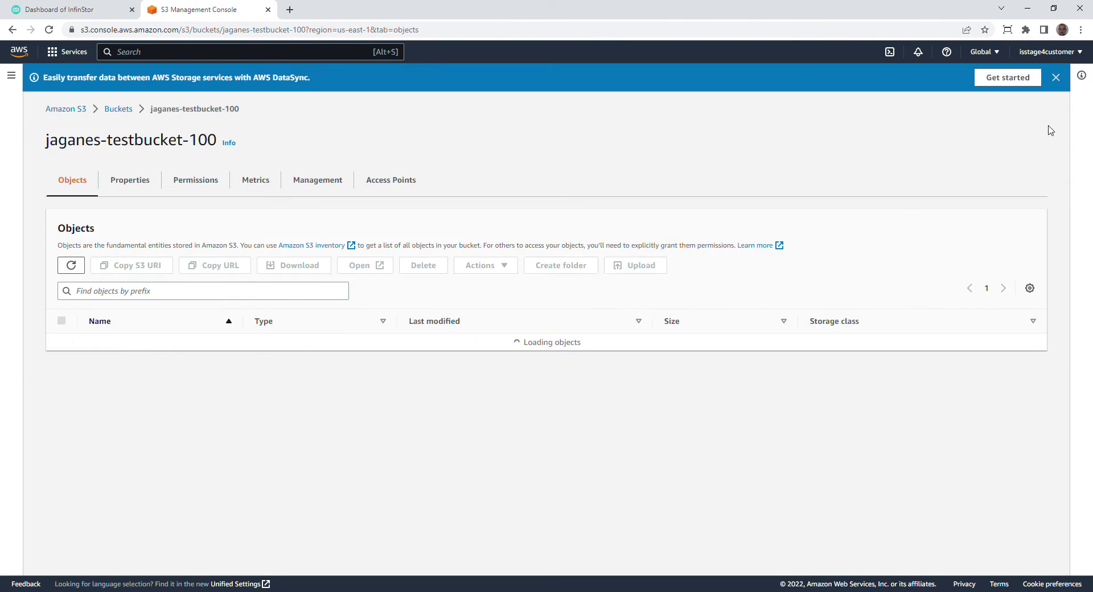
# Switch to InfinStor, browse the bucket jaganes-testbucket-100, and expand the root folder in its InfinSnap browser
pyautogui.click(106, 14)
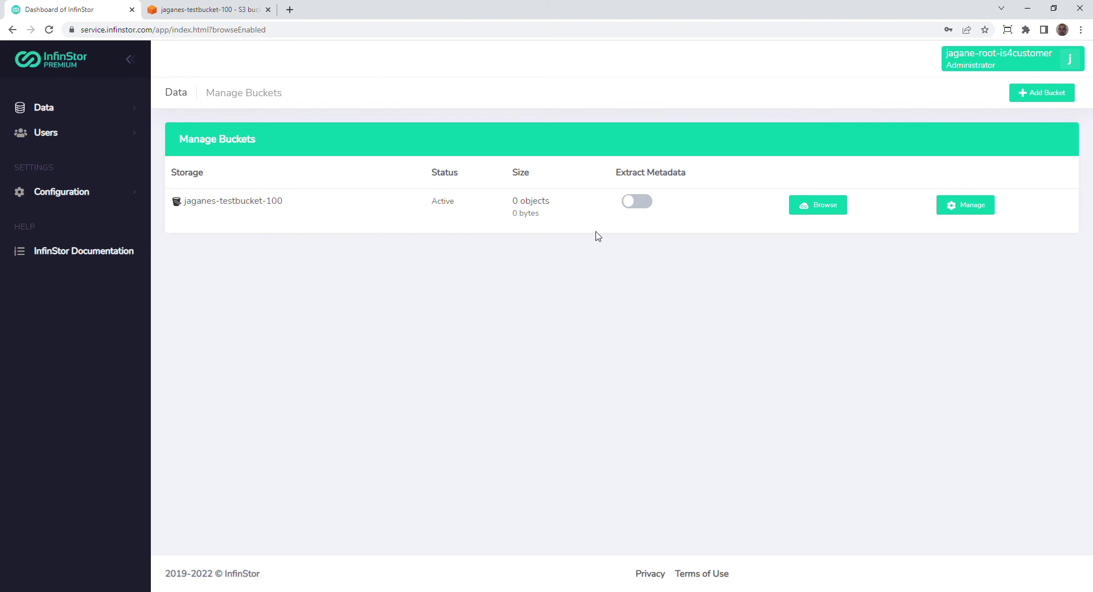
pyautogui.click(829, 210)
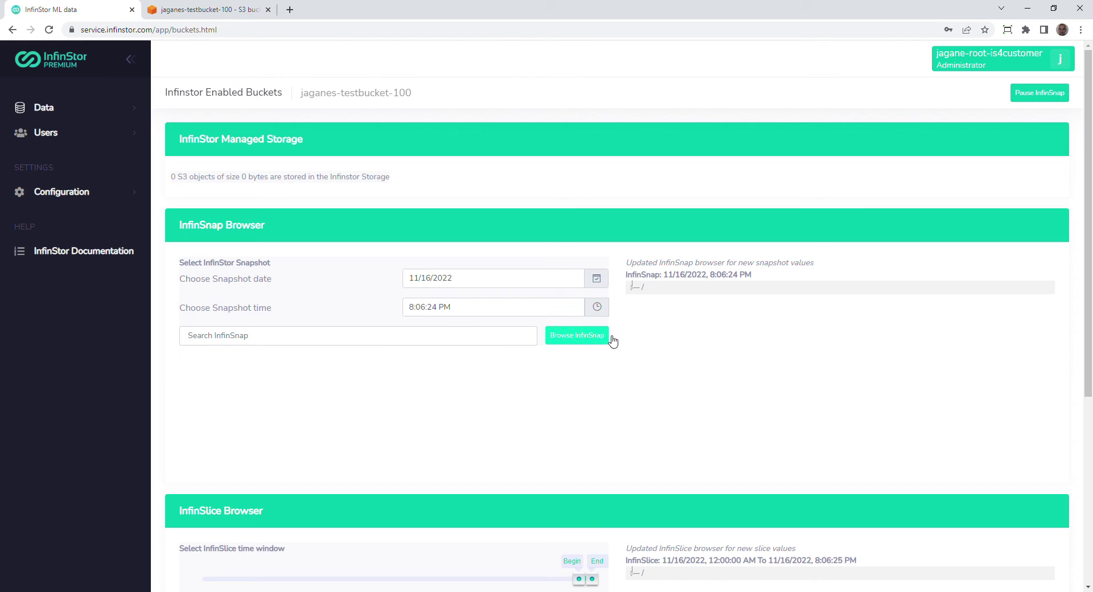
pyautogui.click(637, 289)
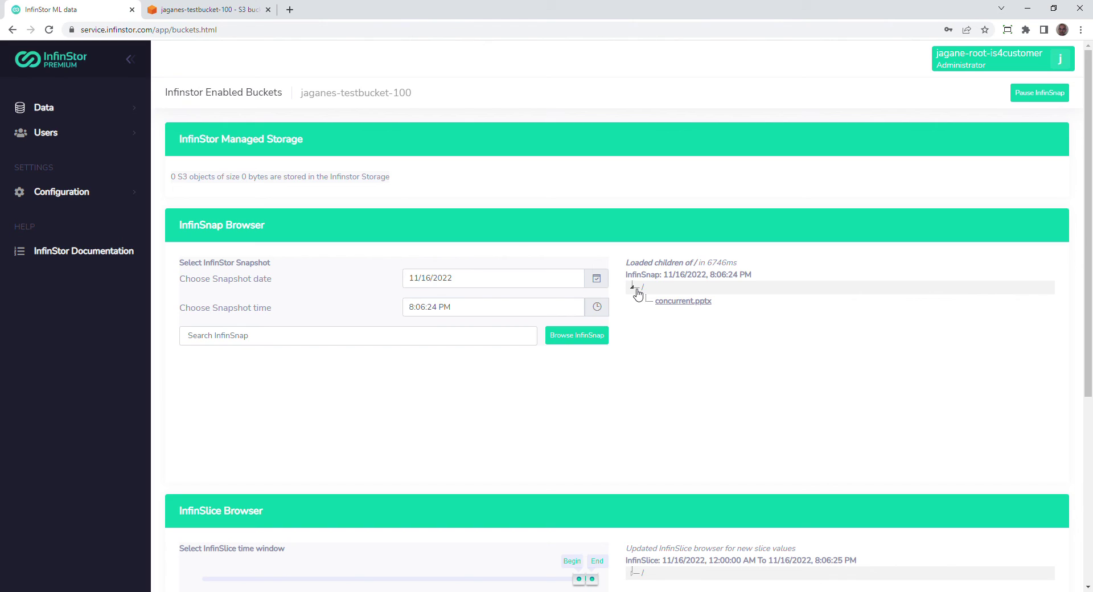
# Switch to the AWS S3 console, upload InfinStor-OnePager2022.pdf to jaganes-testbucket-100, and close the upload status page
pyautogui.click(229, 14)
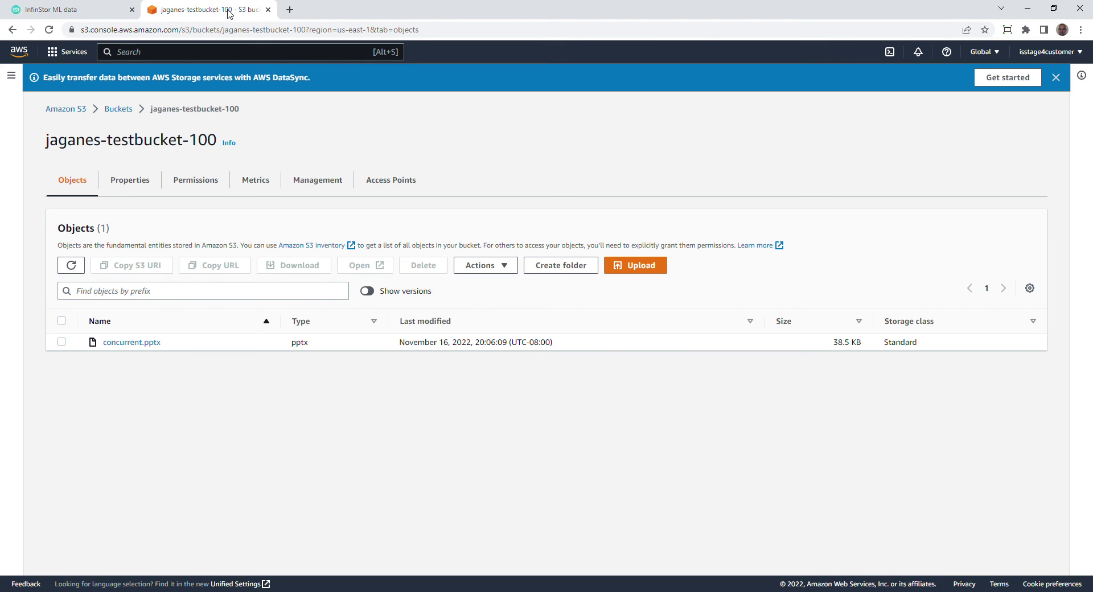
pyautogui.click(655, 276)
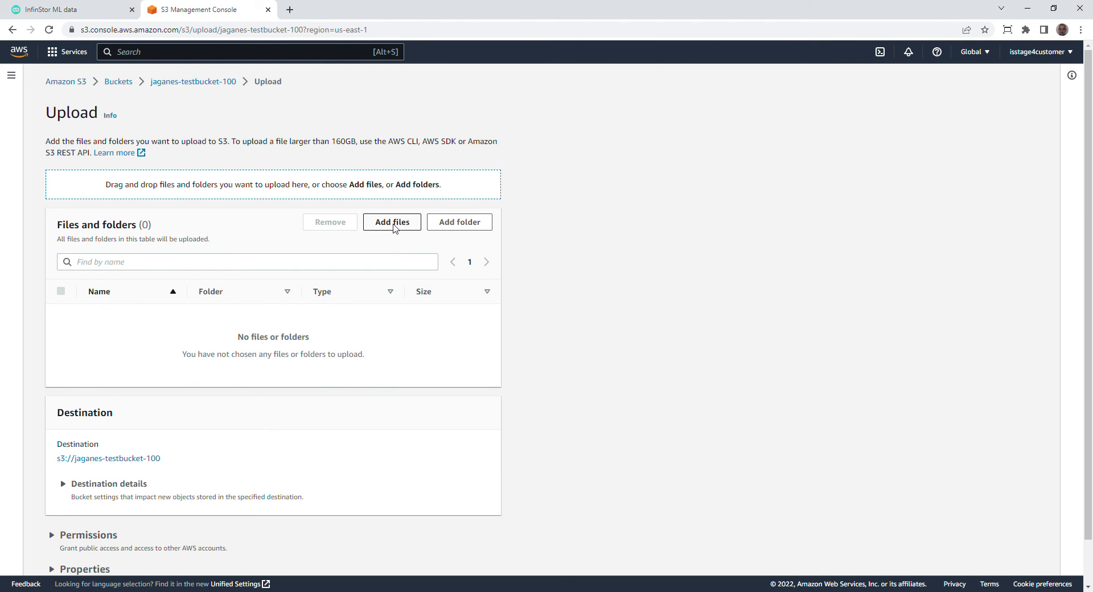
pyautogui.click(395, 225)
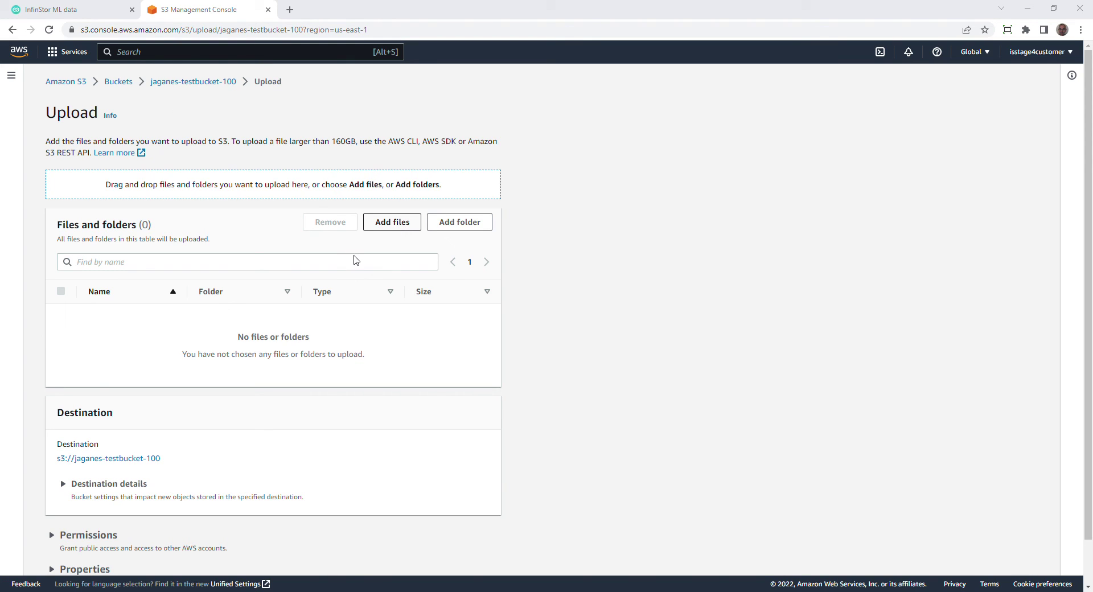
pyautogui.press('Return')
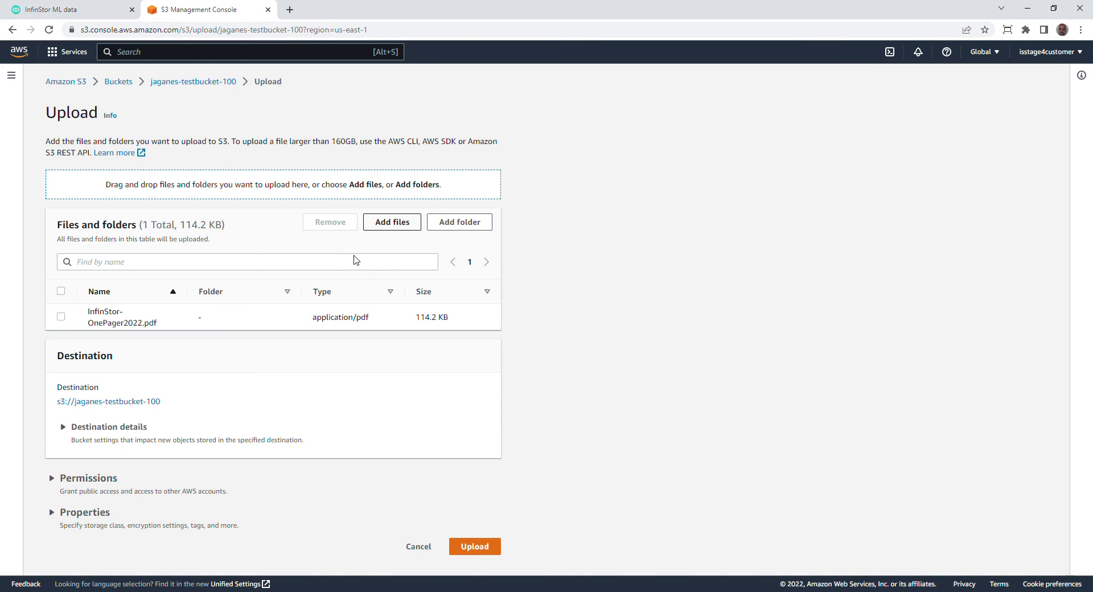
pyautogui.click(487, 547)
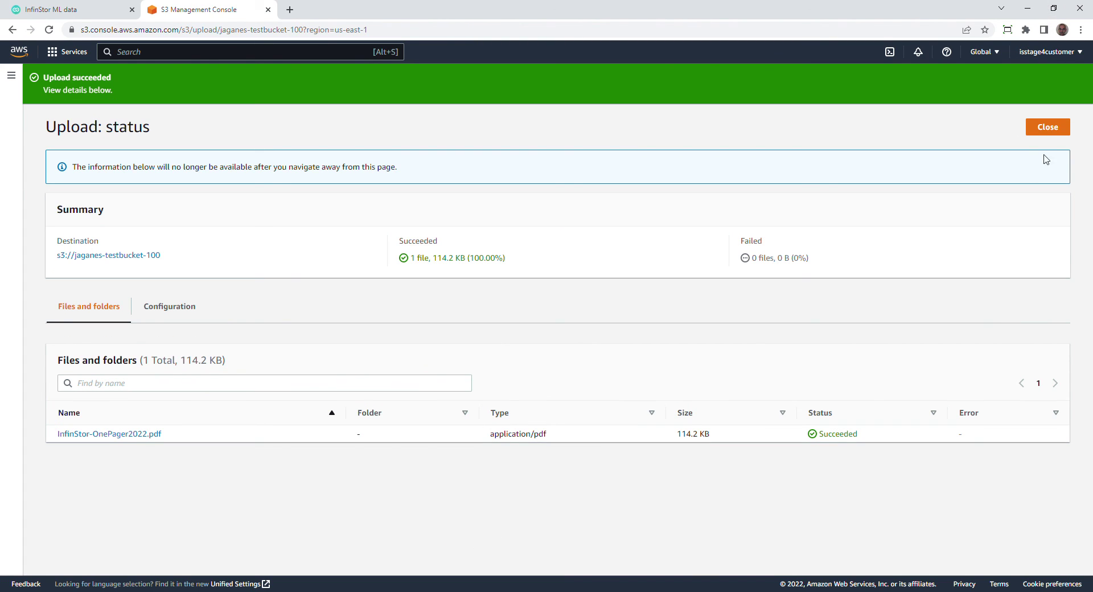
pyautogui.click(1052, 128)
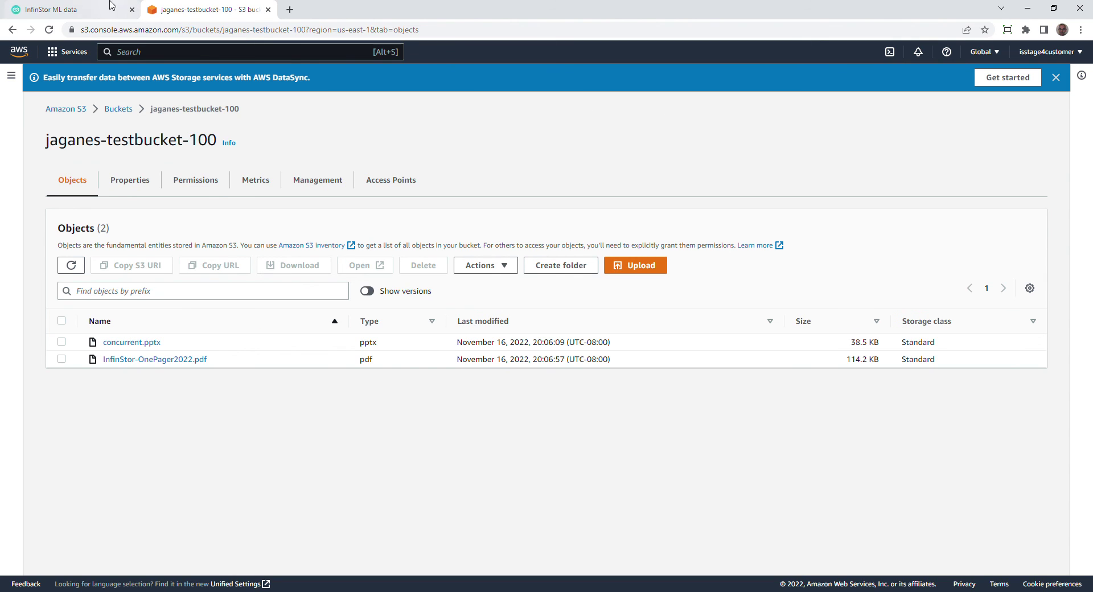
# Switch to InfinStor and browse the bucket's InfinSnap with the snapshot time set to 8:07:00 PM
pyautogui.click(57, 9)
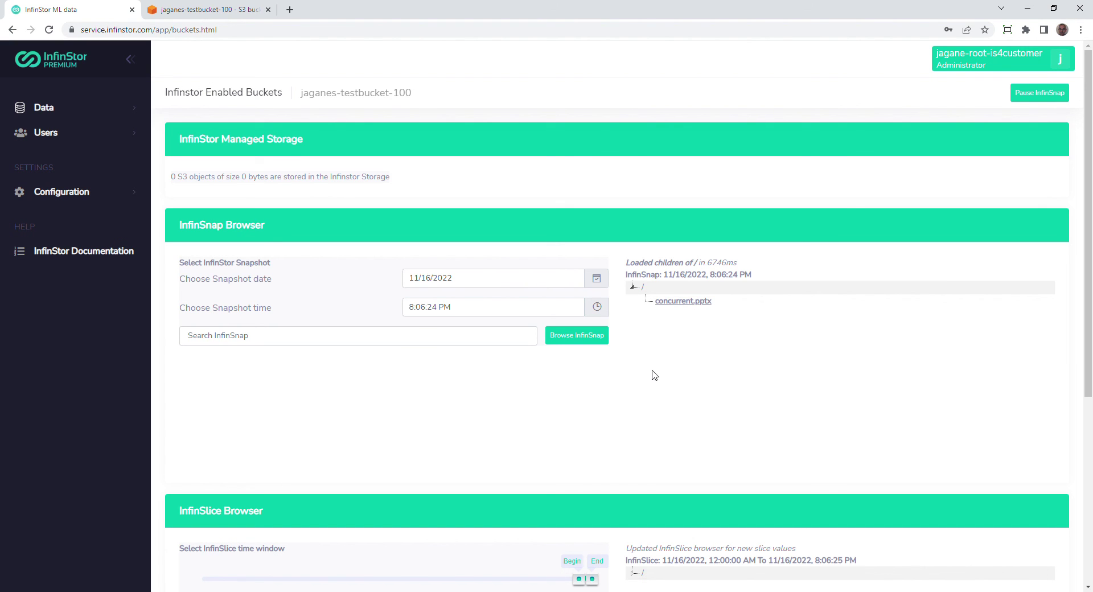
pyautogui.click(514, 319)
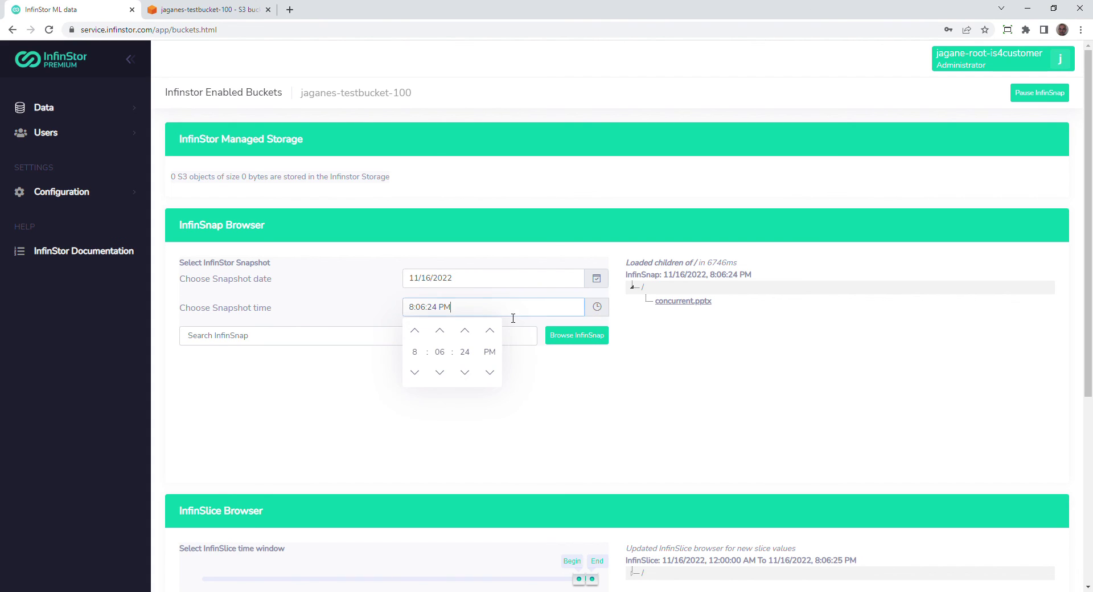
pyautogui.click(473, 335)
pyautogui.click(544, 365)
pyautogui.click(588, 343)
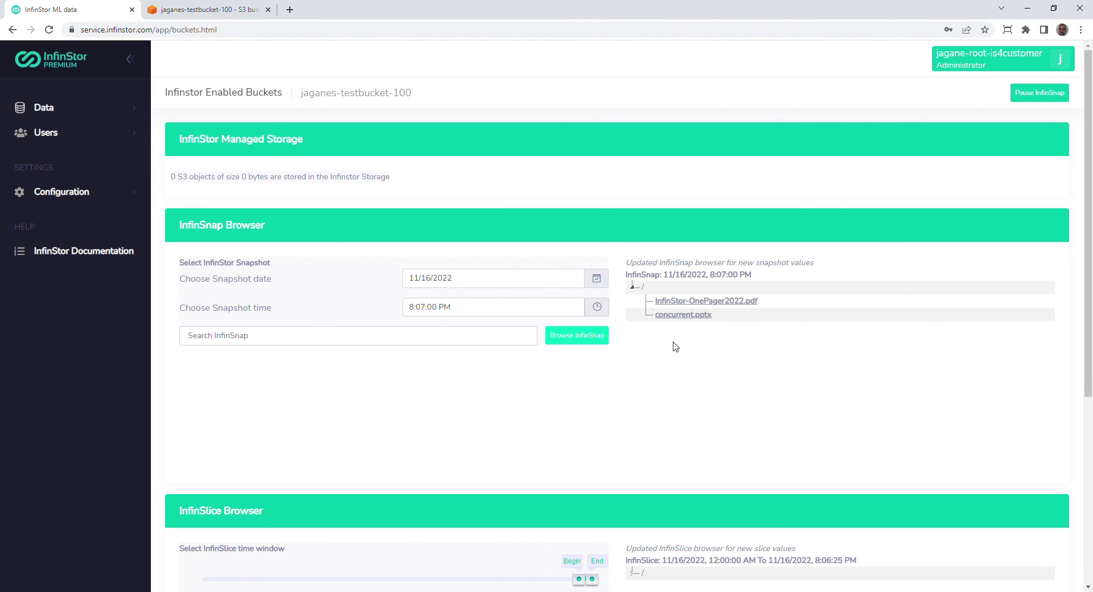
# Set the snapshot time to 8:05:30 PM and browse the bucket's InfinSnap for that moment
pyautogui.click(453, 308)
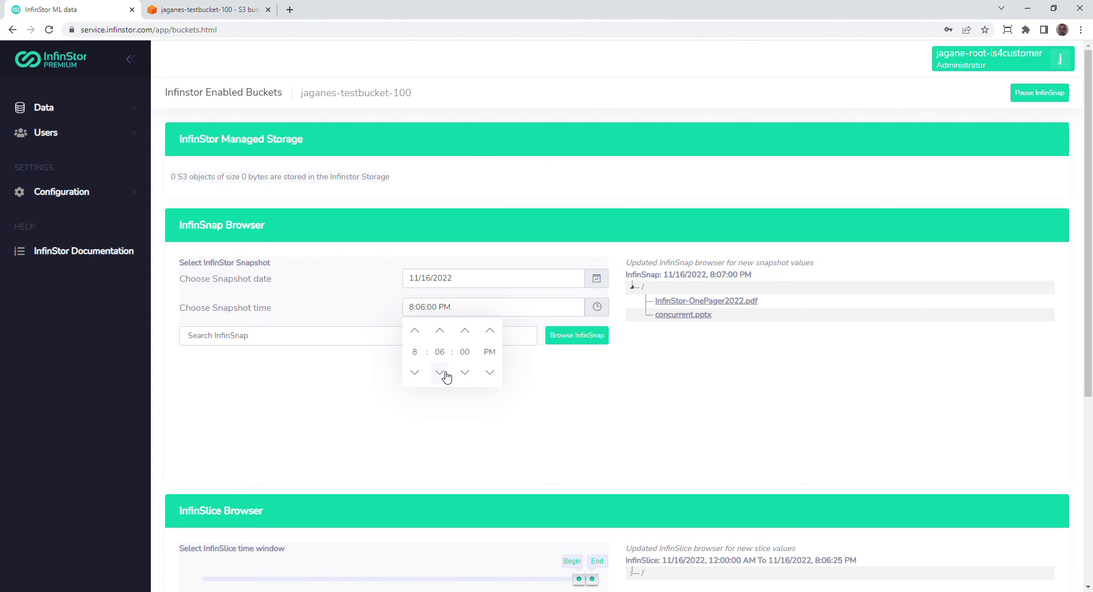
pyautogui.click(465, 373)
pyautogui.click(466, 374)
pyautogui.click(552, 371)
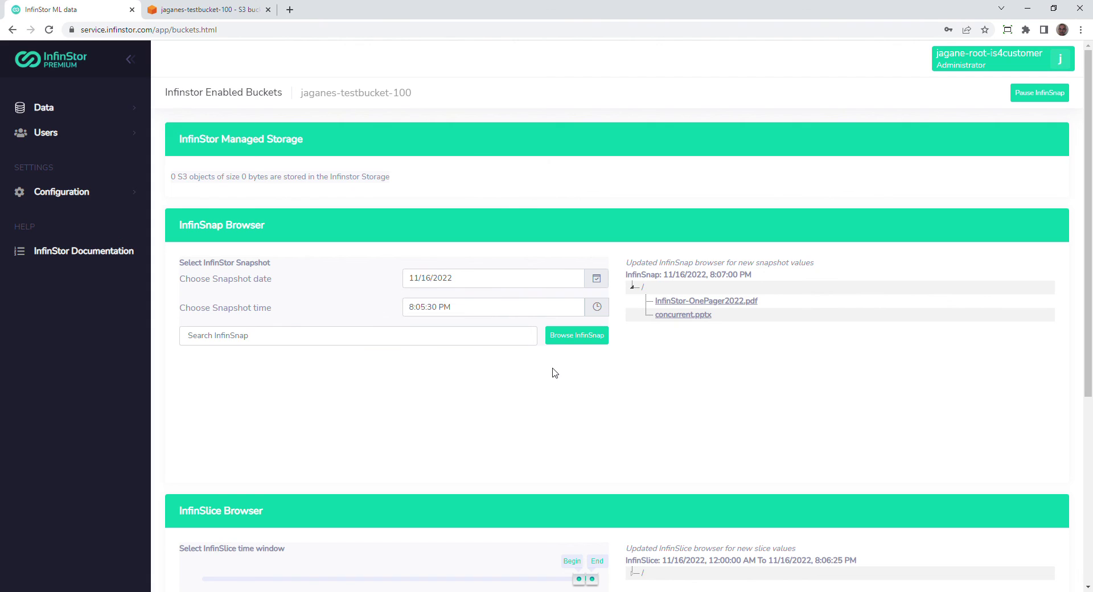
pyautogui.click(577, 343)
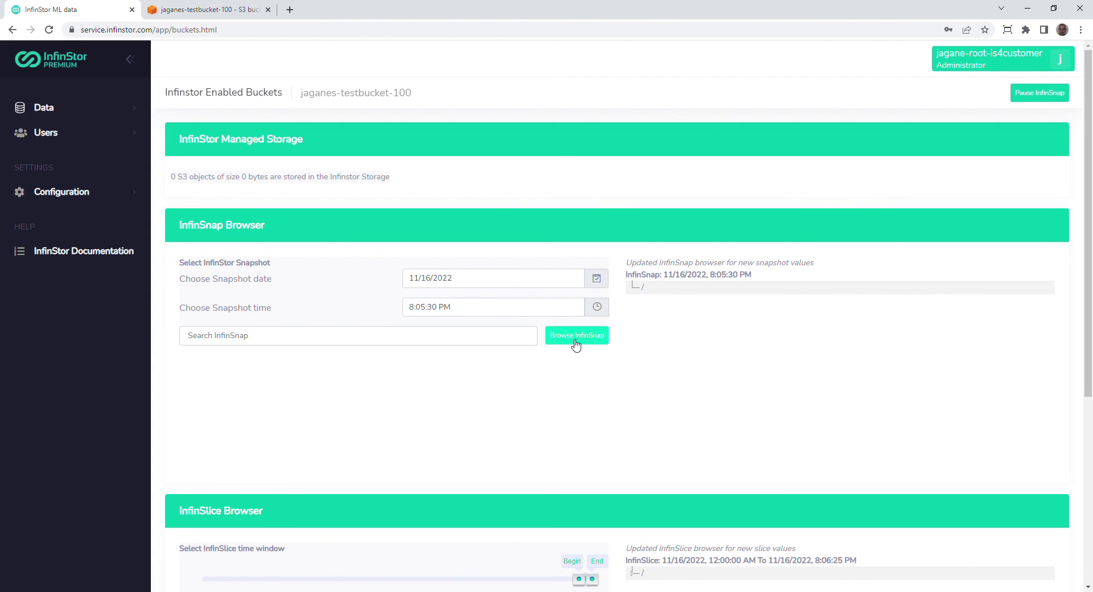
# Set the snapshot time to 8:06:30 PM, browse that InfinSnap, and expand its root folder
pyautogui.click(566, 310)
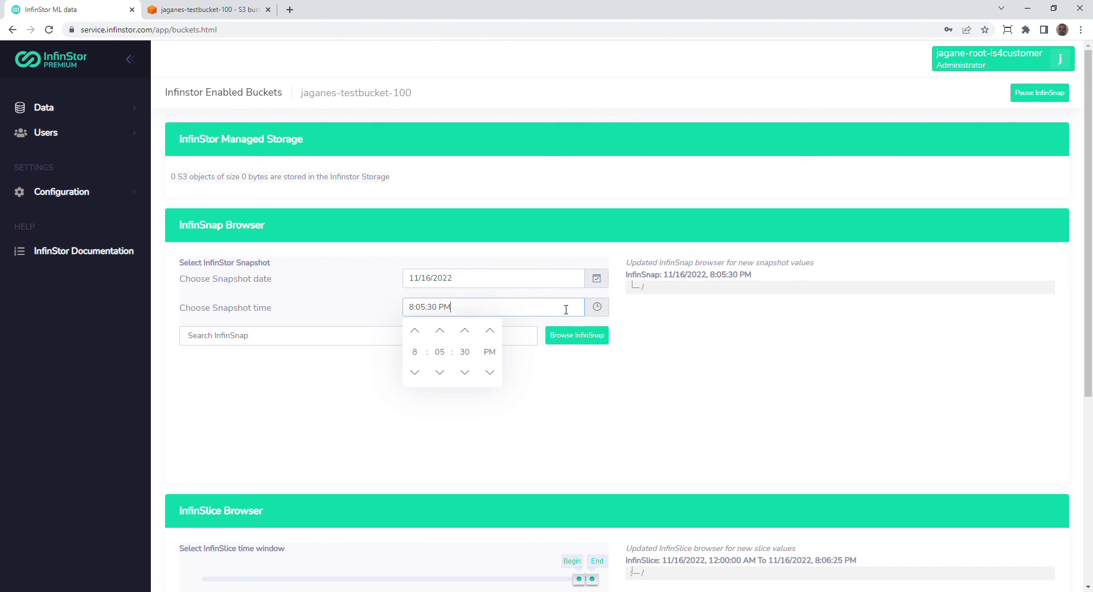
pyautogui.click(440, 330)
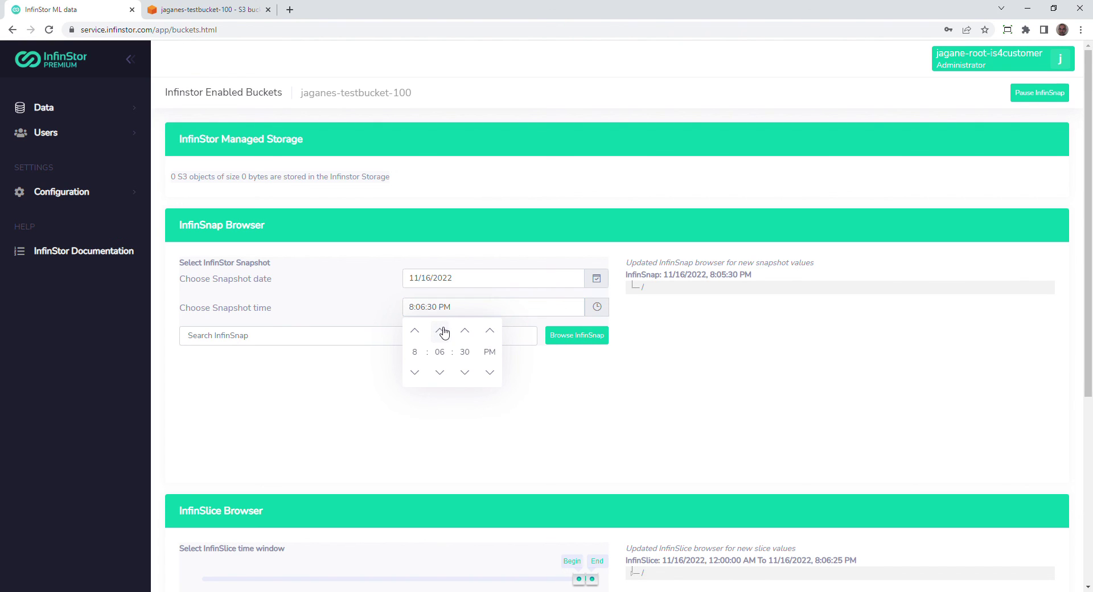
pyautogui.click(556, 385)
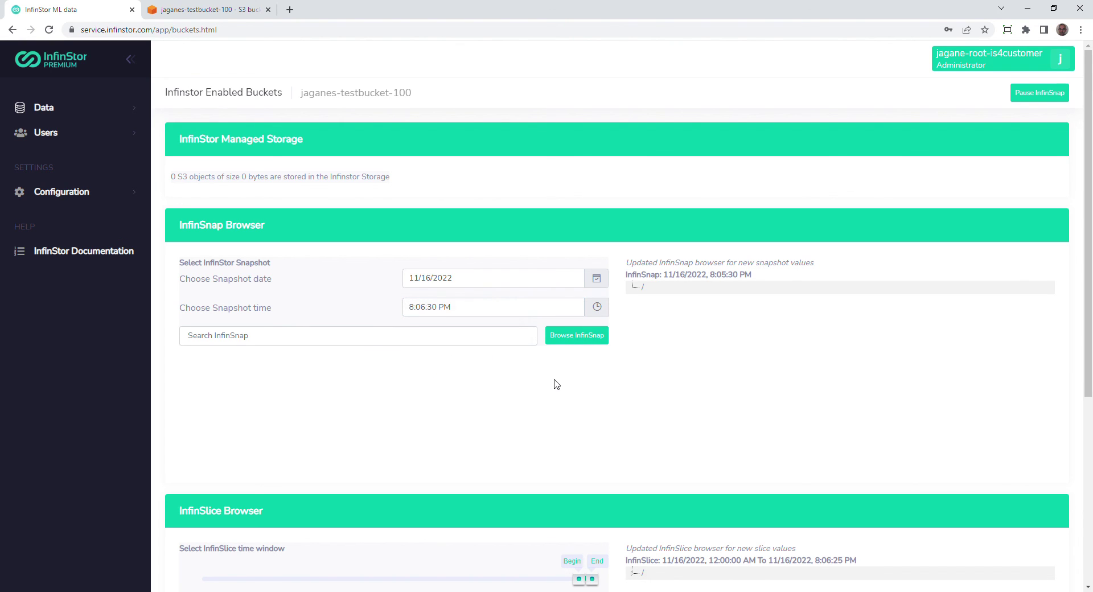
pyautogui.click(580, 340)
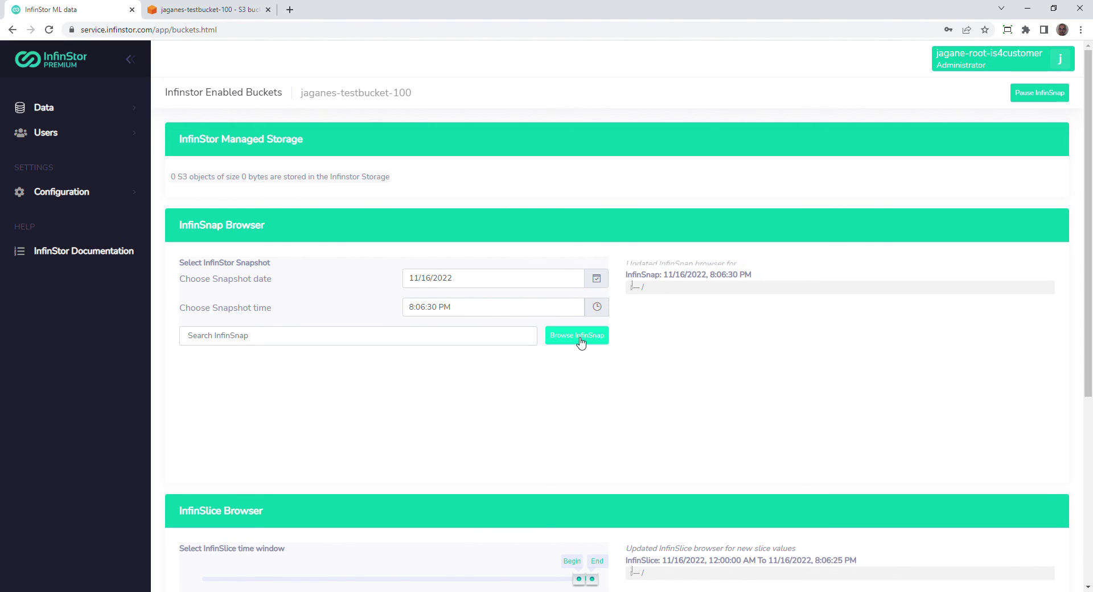
pyautogui.click(632, 287)
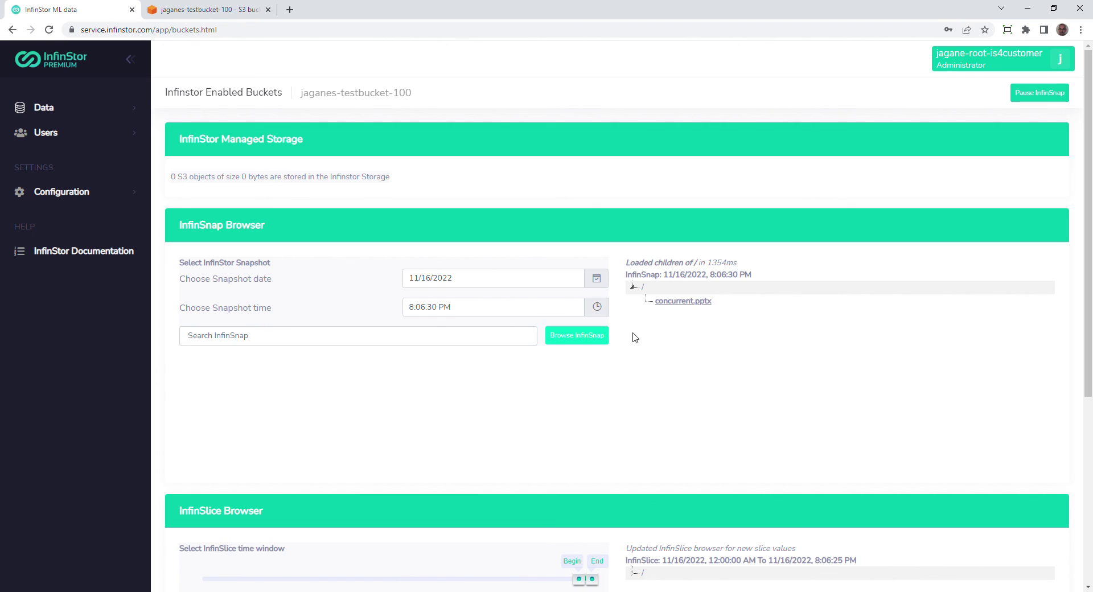